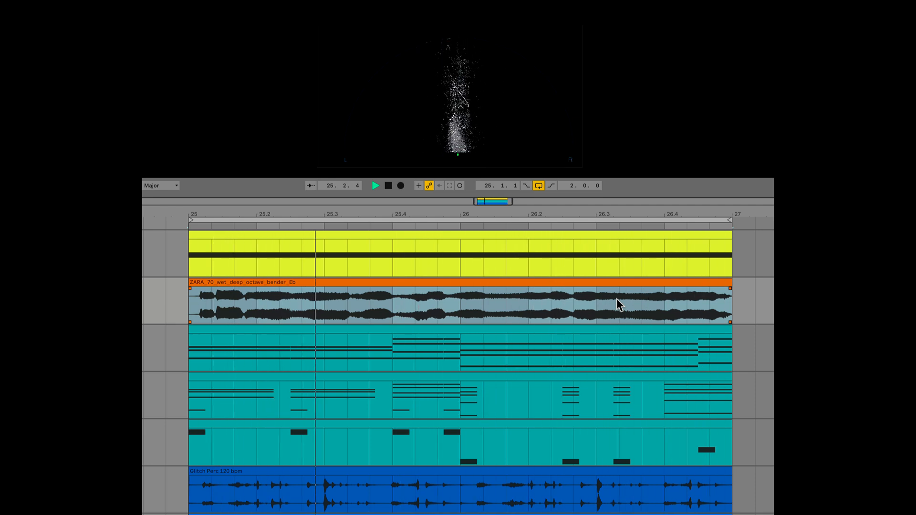
# - Stop playback and look through the device chain of the first ZARA_70 dry track
pyautogui.press('space')
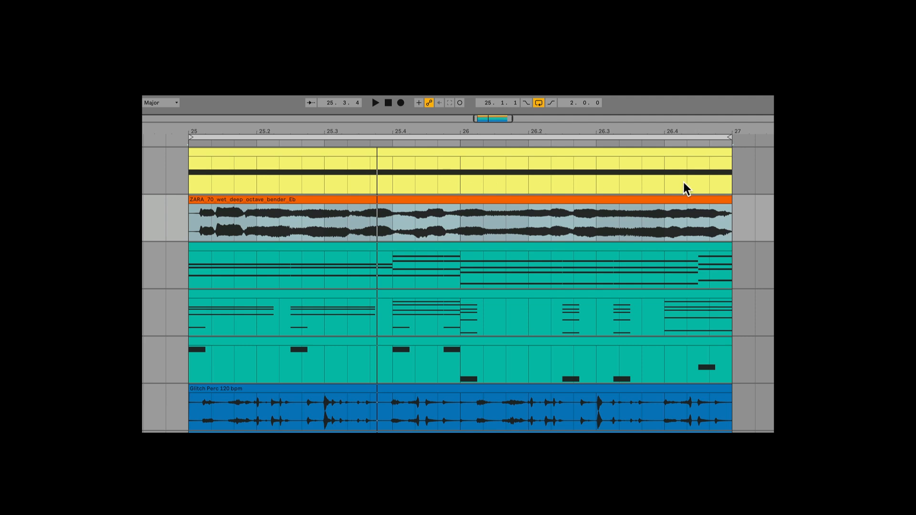
pyautogui.click(400, 153)
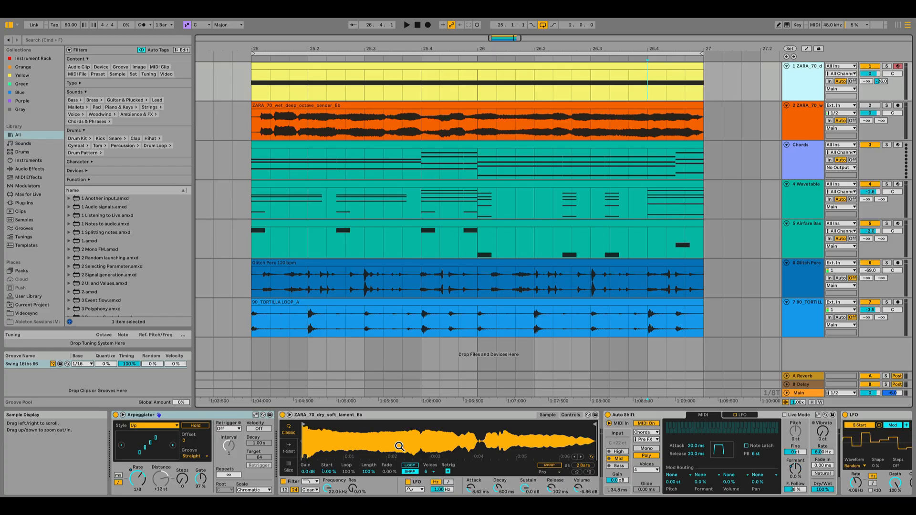
pyautogui.hscroll(15, 424, 449)
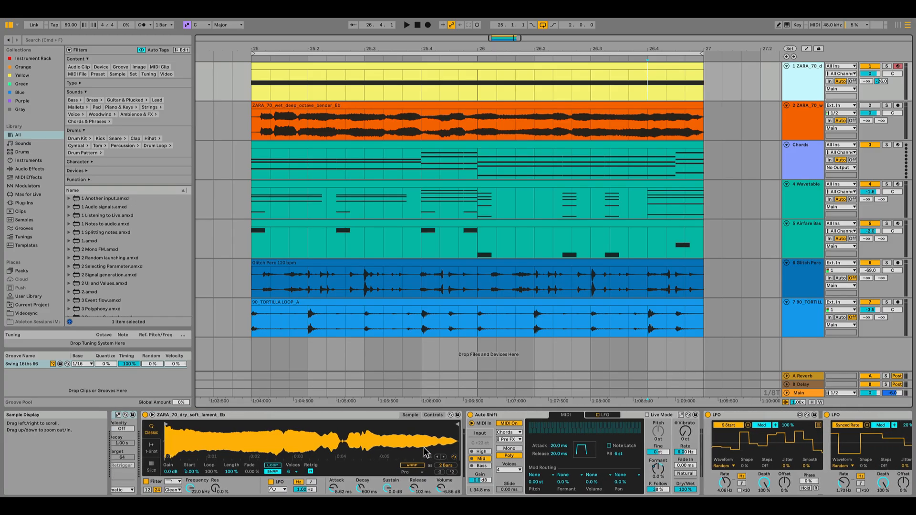
pyautogui.hscroll(-15, 424, 448)
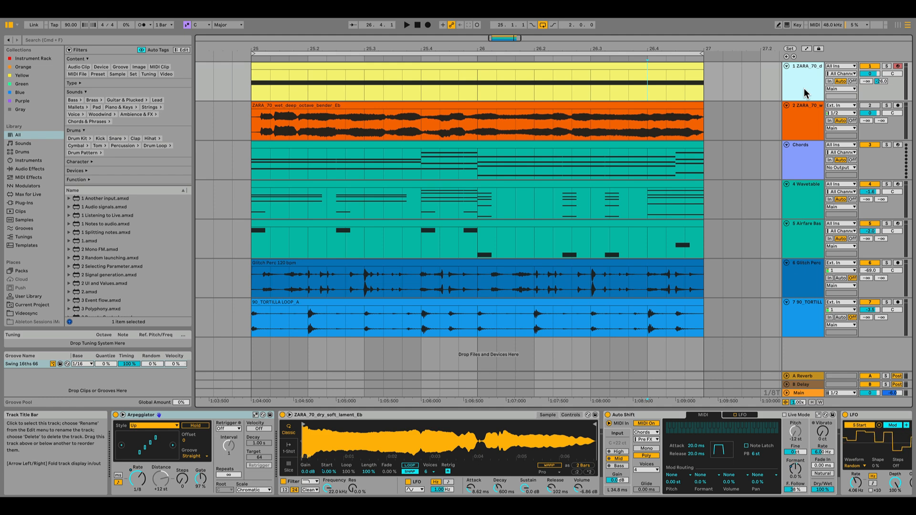
# - Insert a MIDI track below the first track and load the ZARA_70_wet_deep_octave_bender_Eb audio clip into Simpler on it
pyautogui.press('super+shift+t')
pyautogui.click(522, 127)
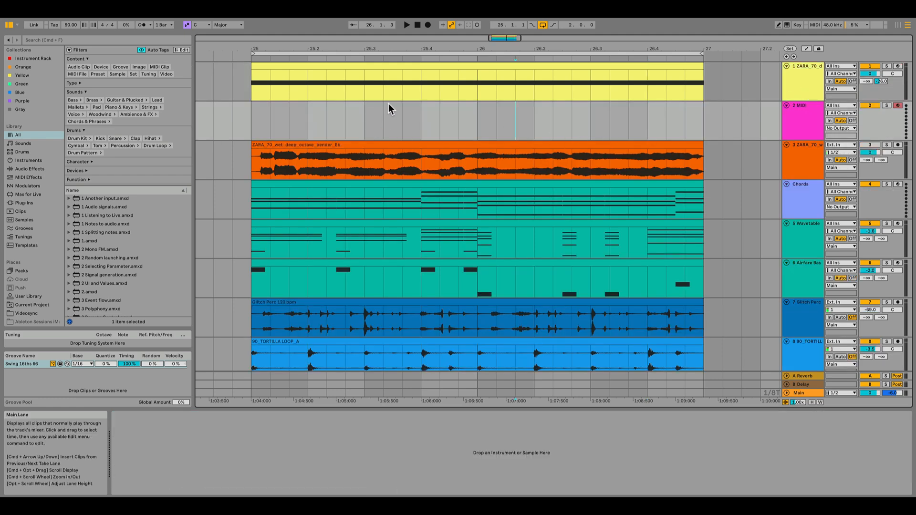
pyautogui.scroll(-1, 351, 108)
pyautogui.hscroll(-1, 351, 107)
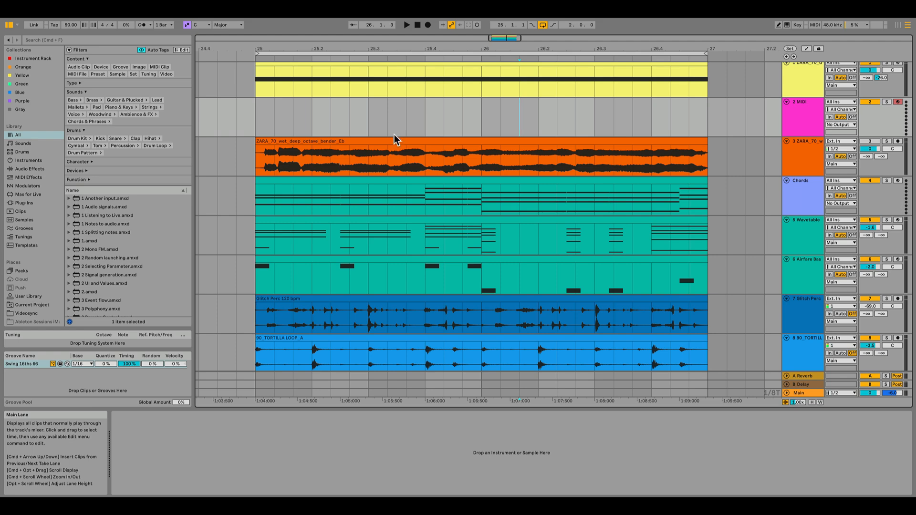
pyautogui.moveTo(395, 139); pyautogui.dragTo(432, 438)
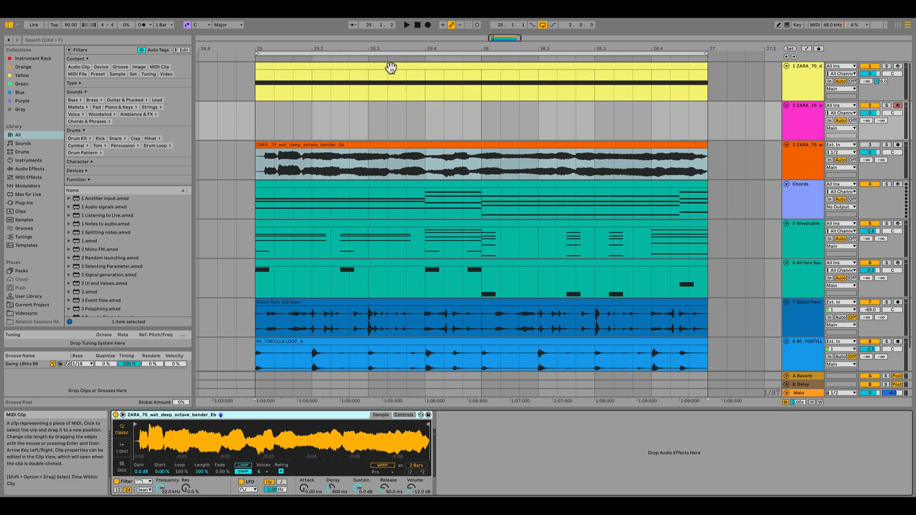
# - Copy the first track's MIDI clip to the new Simpler track, and solo that track to play it back
pyautogui.moveTo(388, 70); pyautogui.dragTo(390, 124)
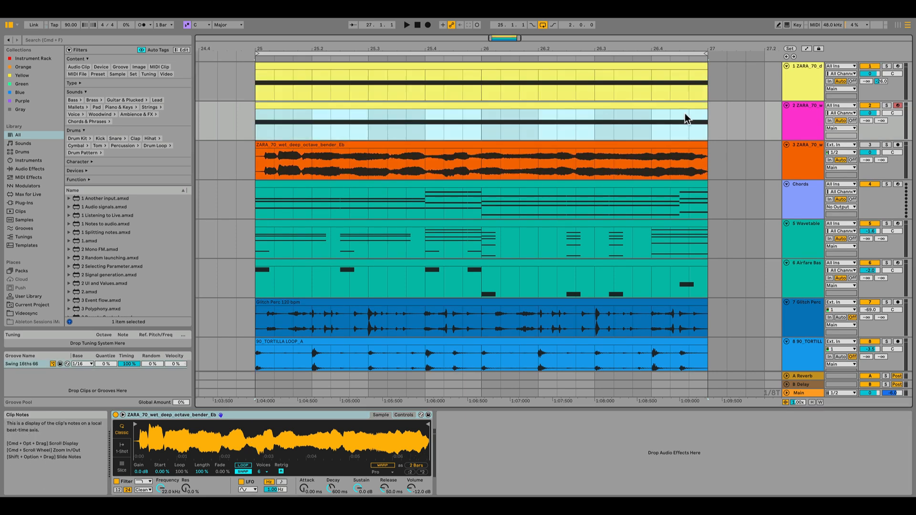
pyautogui.click(887, 105)
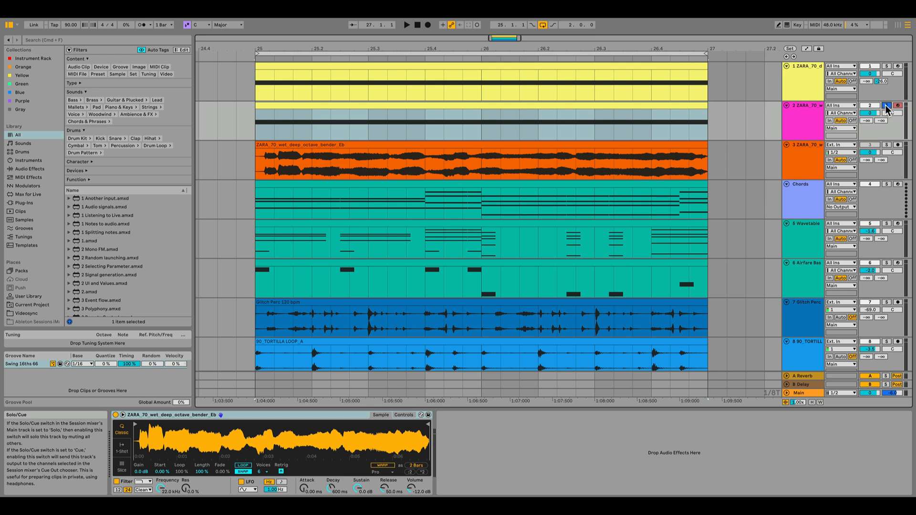
pyautogui.click(514, 105)
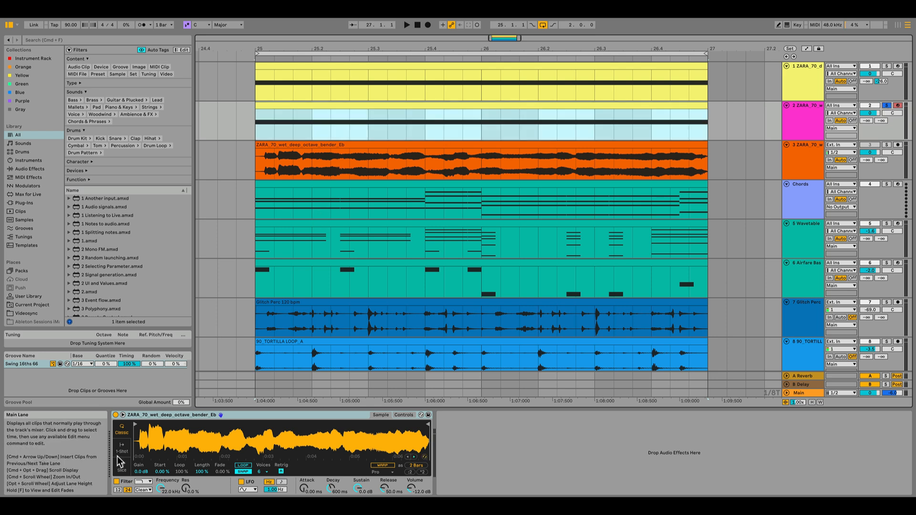
pyautogui.press('space')
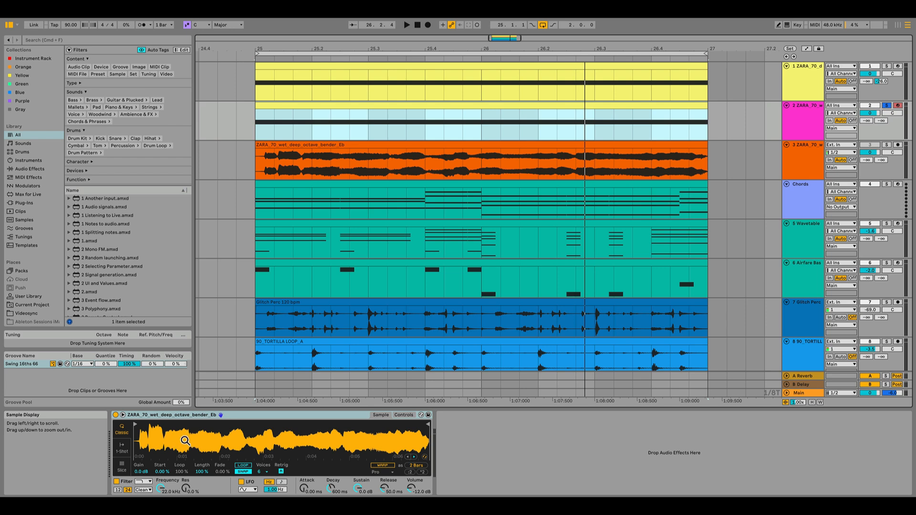
# - Add the Arpeggiator in front of Simpler and audition it while varying the sample's Start position
pyautogui.hotkey('ctrl', 'f')
pyautogui.write('arpe')
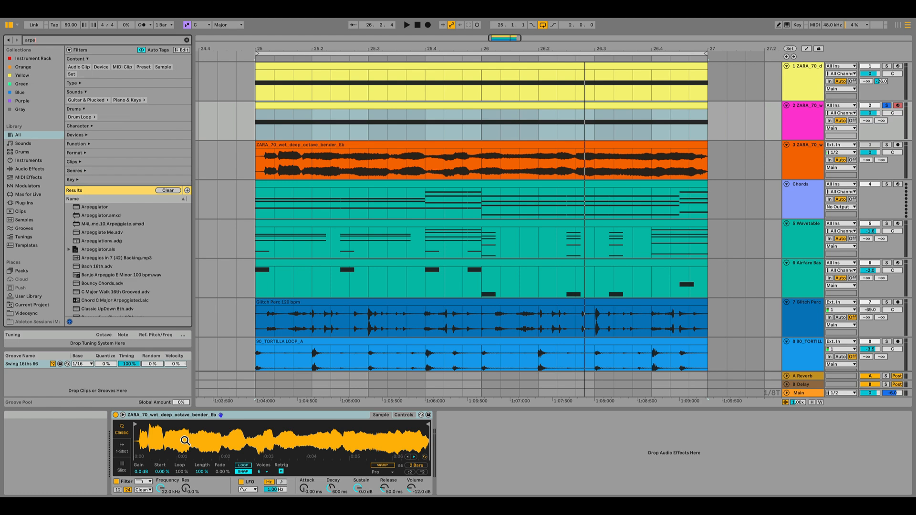
pyautogui.press('Down')
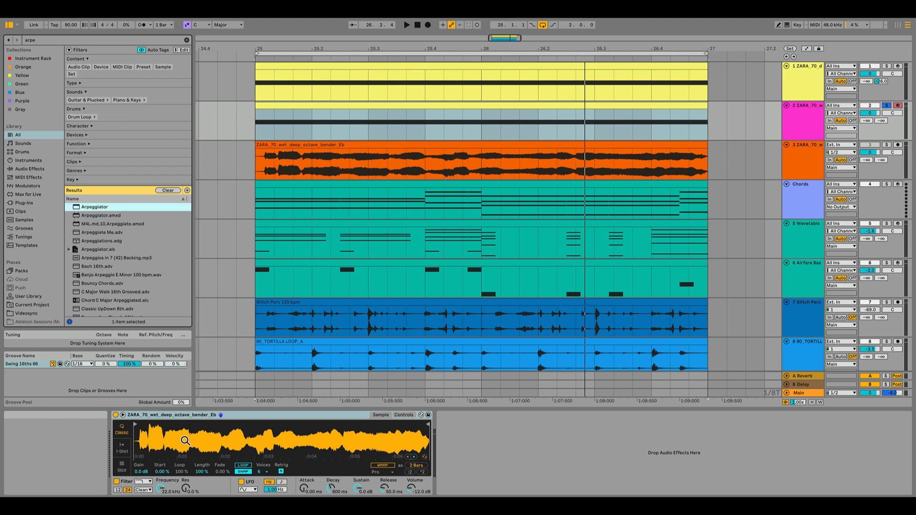
pyautogui.press('Return')
pyautogui.press('space')
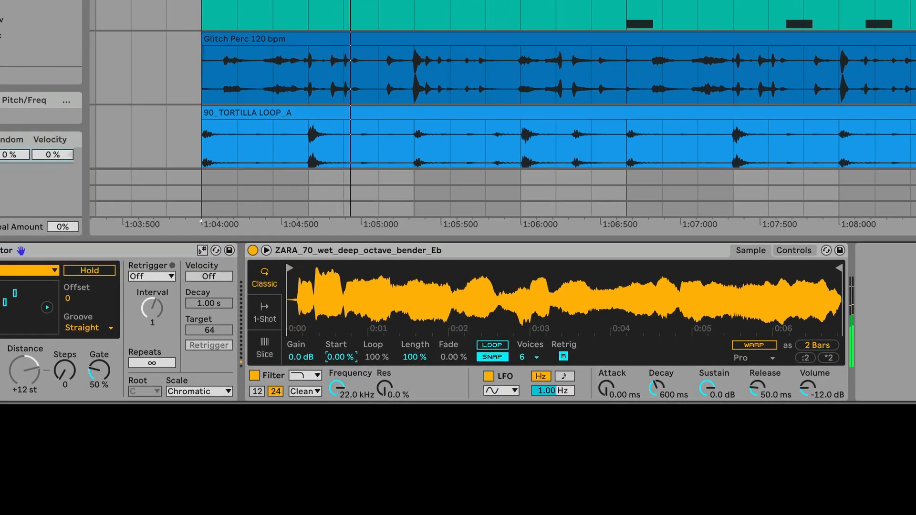
pyautogui.moveTo(341, 357)
pyautogui.mouseDown()
pyautogui.moveTo(341, 274)
pyautogui.moveTo(341, 358)
pyautogui.moveTo(354, 346)
pyautogui.moveTo(354, 354)
pyautogui.moveTo(354, 326)
pyautogui.moveTo(354, 358)
pyautogui.mouseUp()
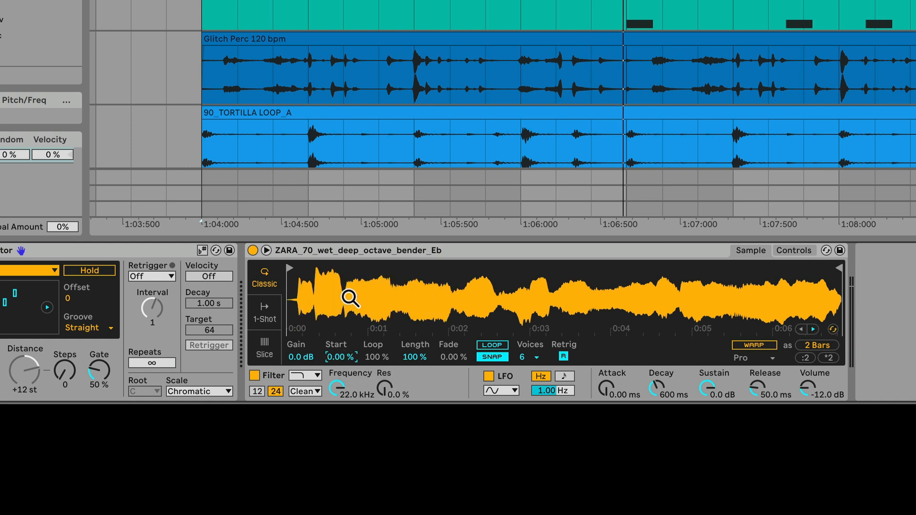
# - Add the LFO device after Simpler and map it to Simpler's sample Start
pyautogui.press('super+f')
pyautogui.write('LFO')
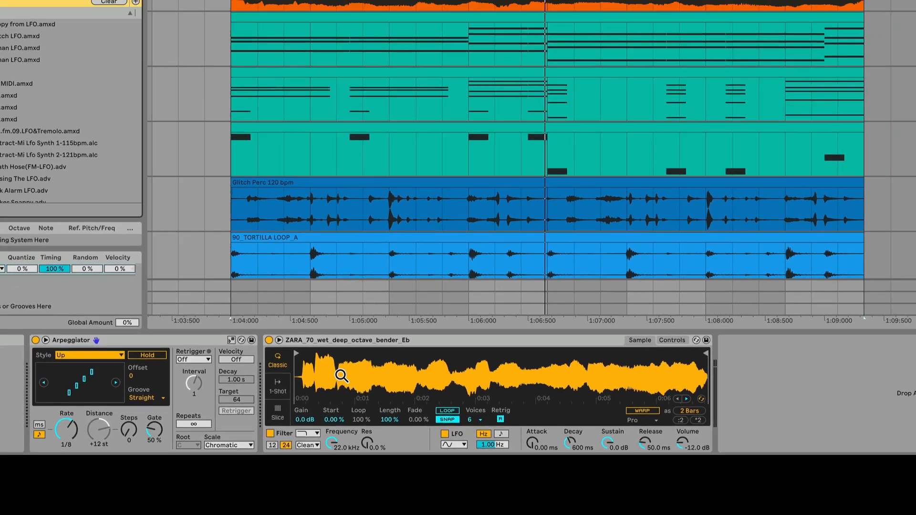
pyautogui.press('Down')
pyautogui.press('Down')
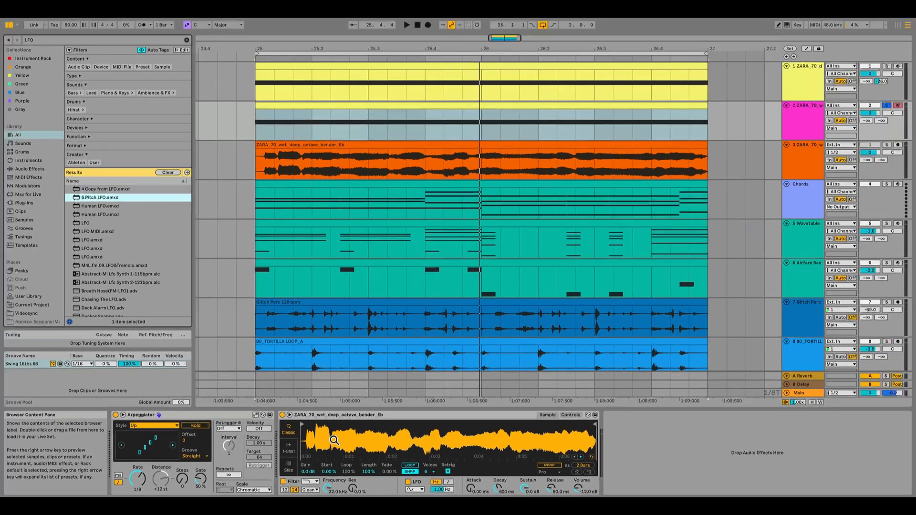
pyautogui.press('Down')
pyautogui.press('Down')
pyautogui.press('Down')
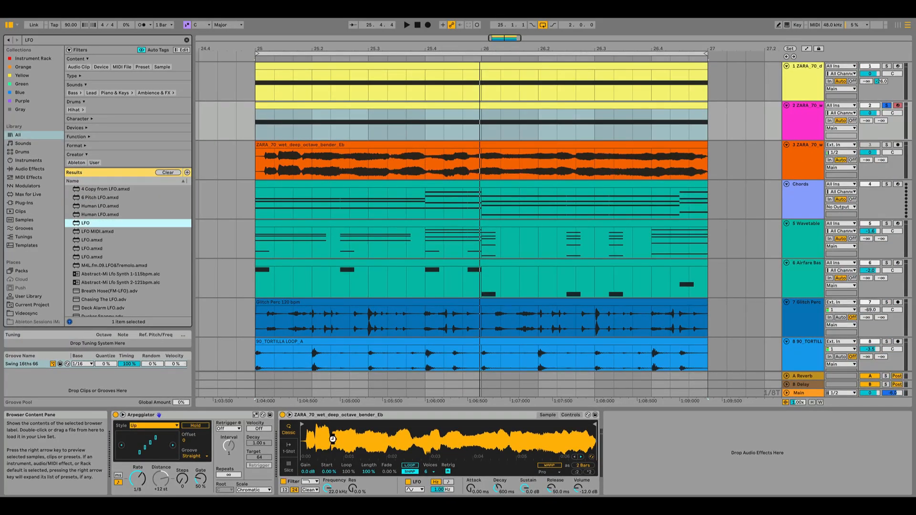
pyautogui.press('Return')
pyautogui.click(625, 425)
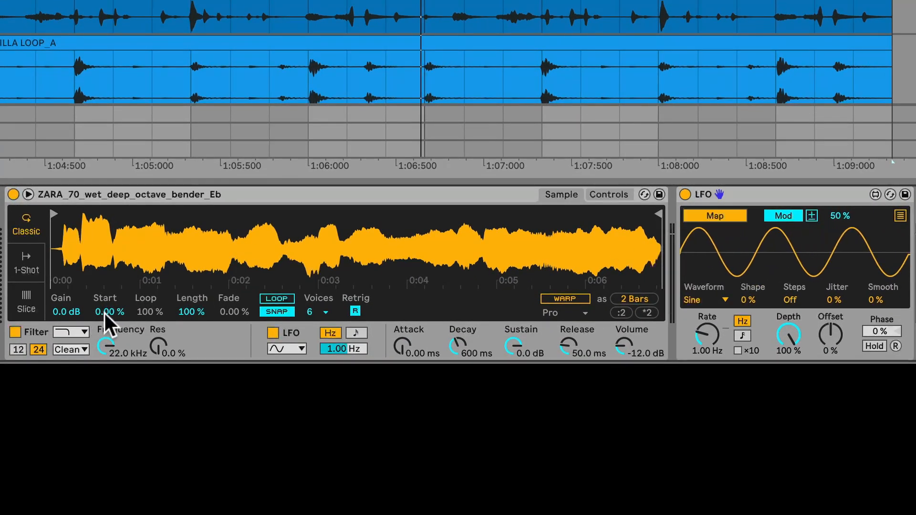
pyautogui.click(108, 311)
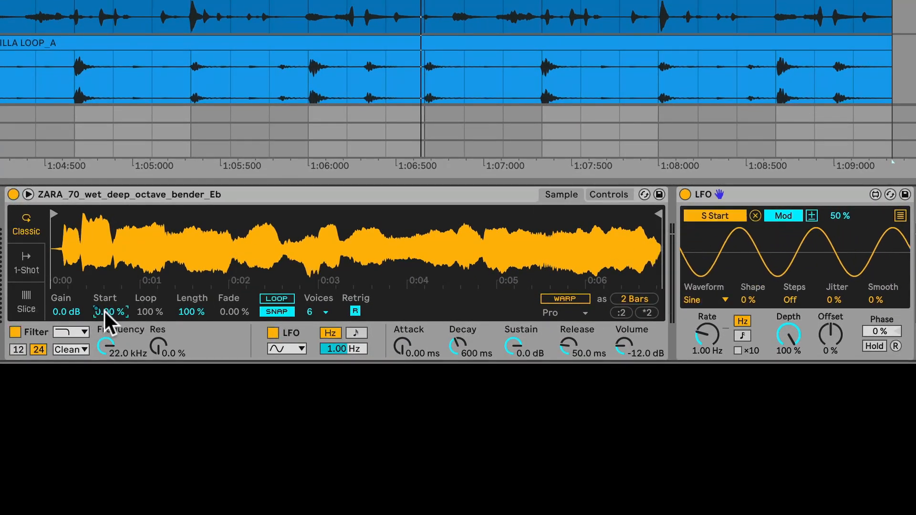
# - Set the LFO's waveform to Random and its rate to 4.69 Hz, and audition the result
pyautogui.click(702, 299)
pyautogui.click(700, 239)
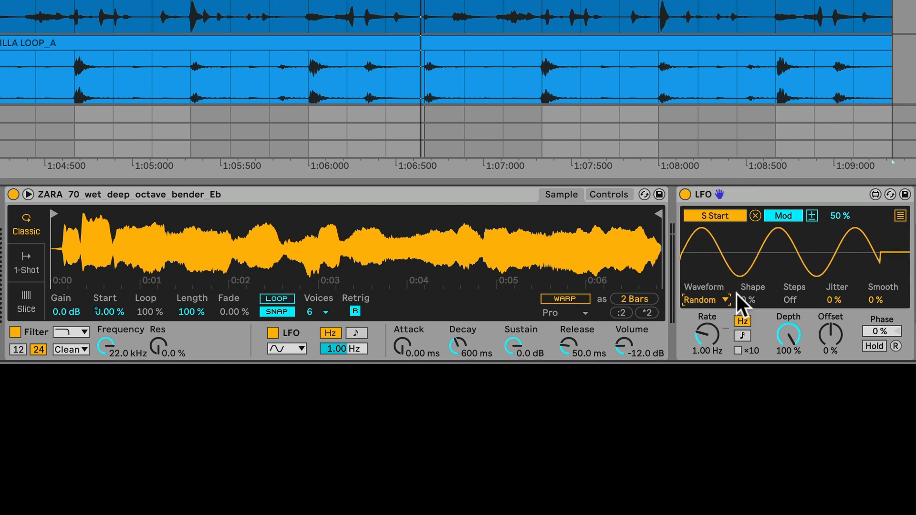
pyautogui.moveTo(706, 331); pyautogui.dragTo(707, 319)
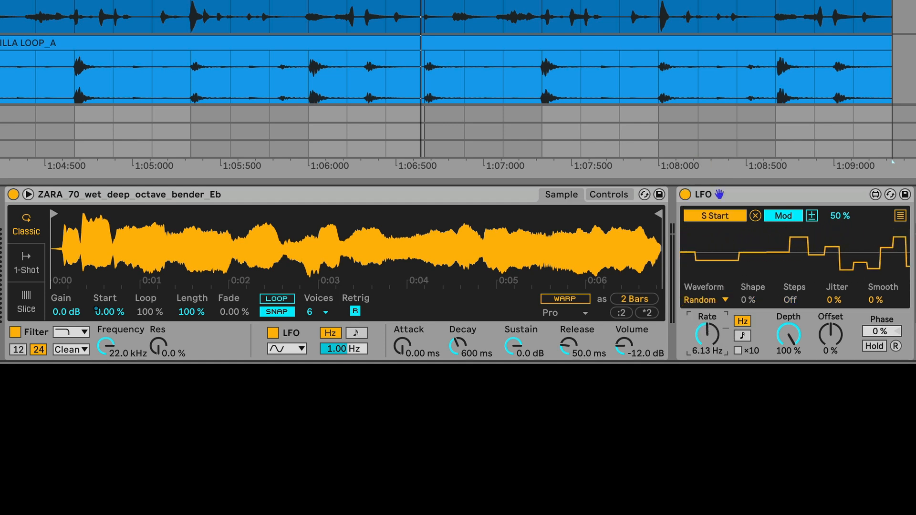
pyautogui.moveTo(706, 330); pyautogui.dragTo(708, 329)
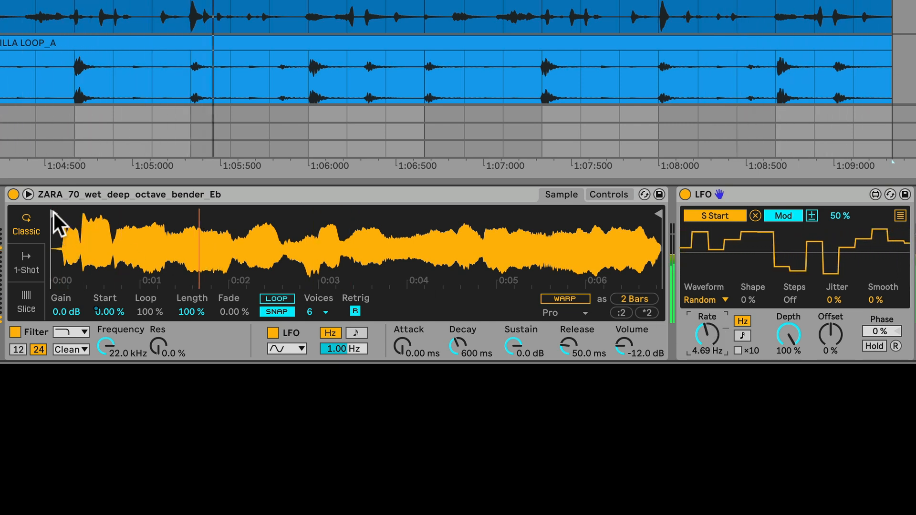
pyautogui.moveTo(57, 218); pyautogui.dragTo(72, 214)
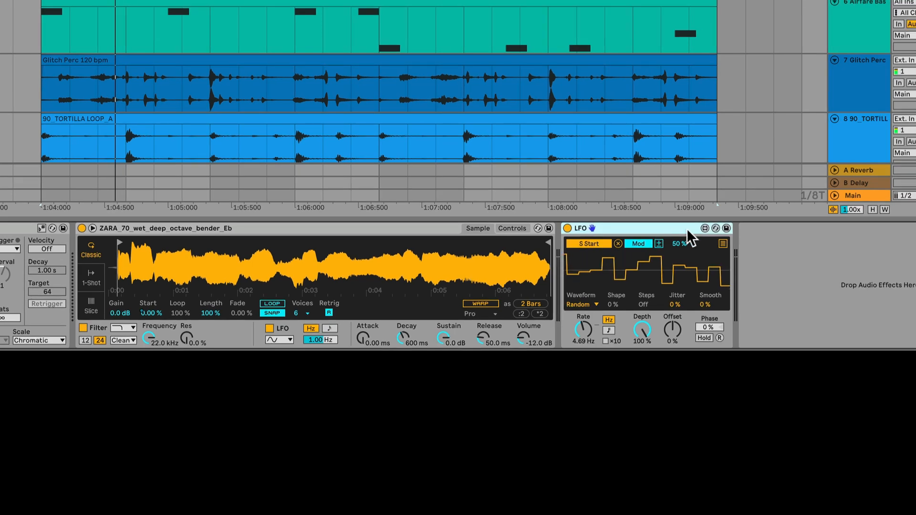
# - Duplicate the LFO and map the copy to the Arpeggiator's synced Rate
pyautogui.hotkey('ctrl', 'd')
pyautogui.click(767, 243)
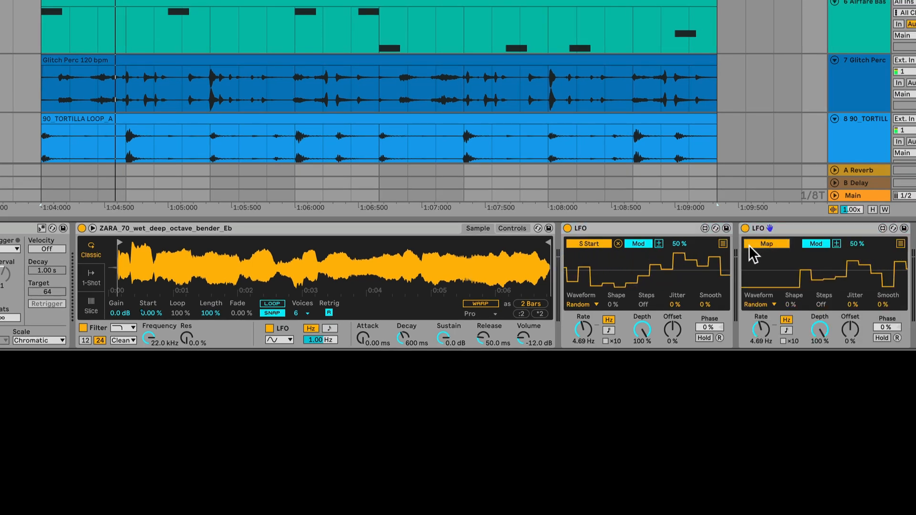
pyautogui.click(0, 324)
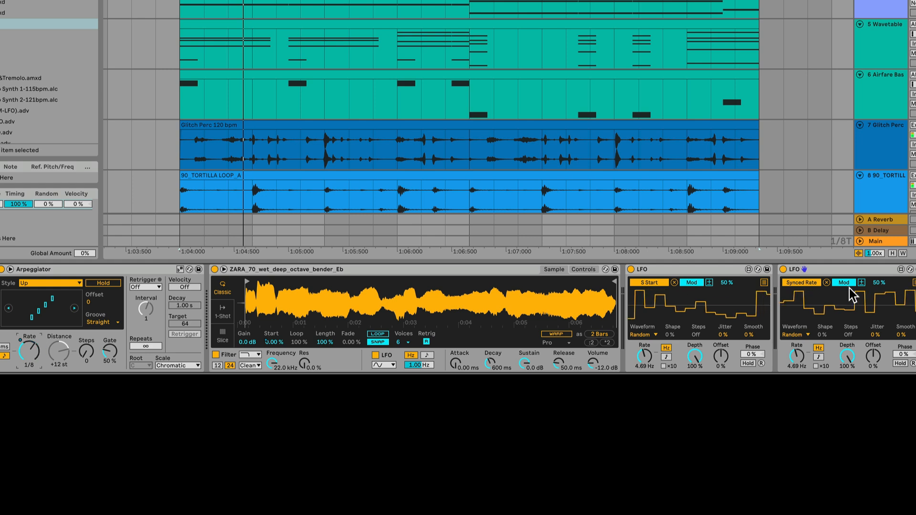
# - Set the Arpeggiator rate LFO's modulation amount to 35% during playback, and switch the sample start LFO's modulation to unipolar
pyautogui.press('space')
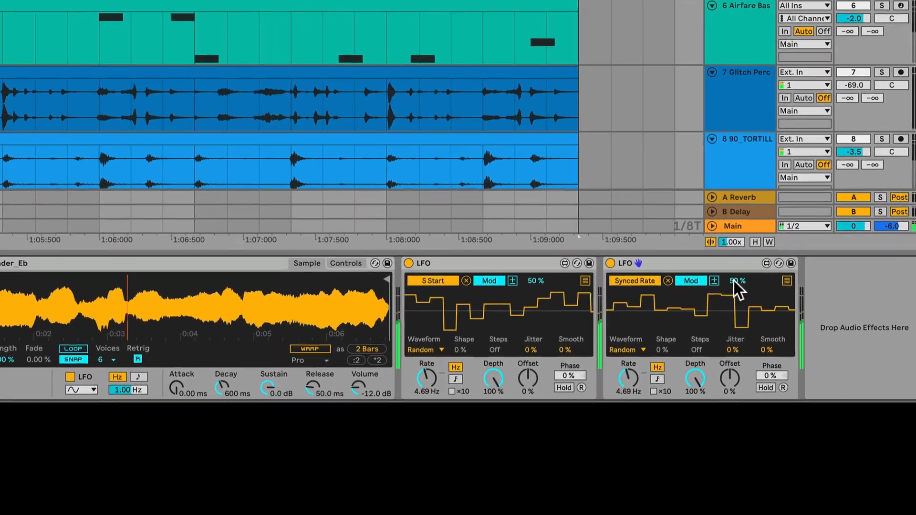
pyautogui.moveTo(880, 283); pyautogui.dragTo(879, 288)
pyautogui.moveTo(714, 280); pyautogui.dragTo(715, 289)
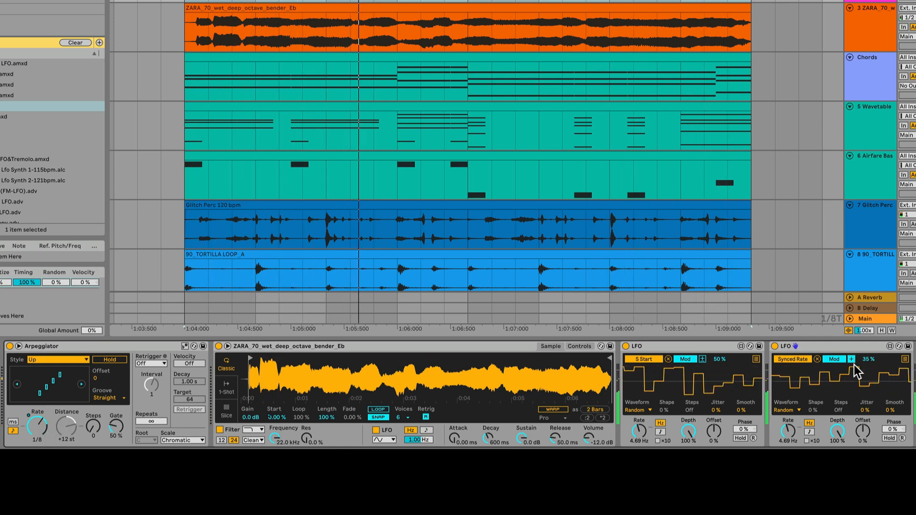
pyautogui.click(703, 359)
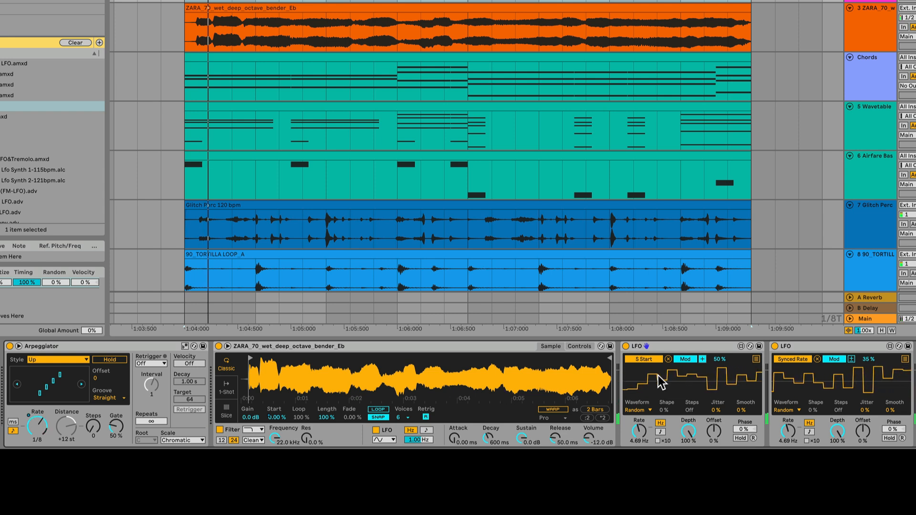
# - Add the Auto Shift audio effect after the second LFO
pyautogui.click(895, 370)
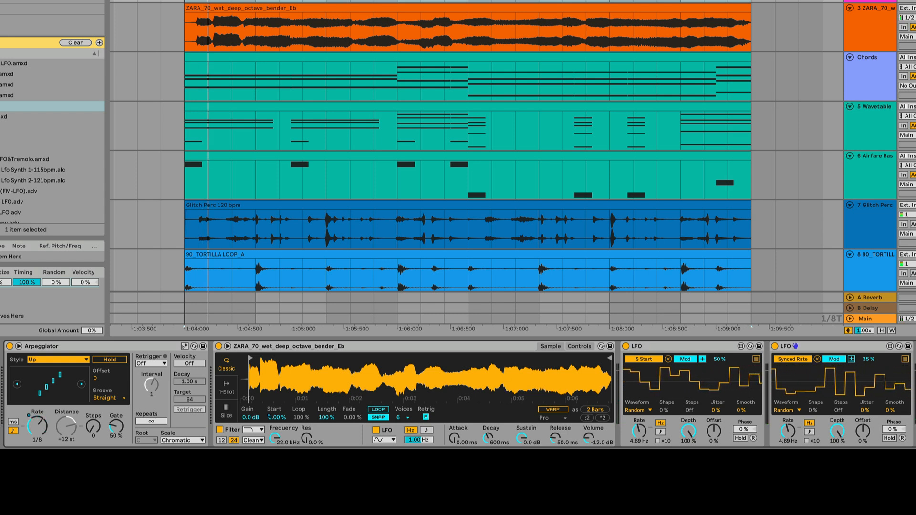
pyautogui.press('super+f')
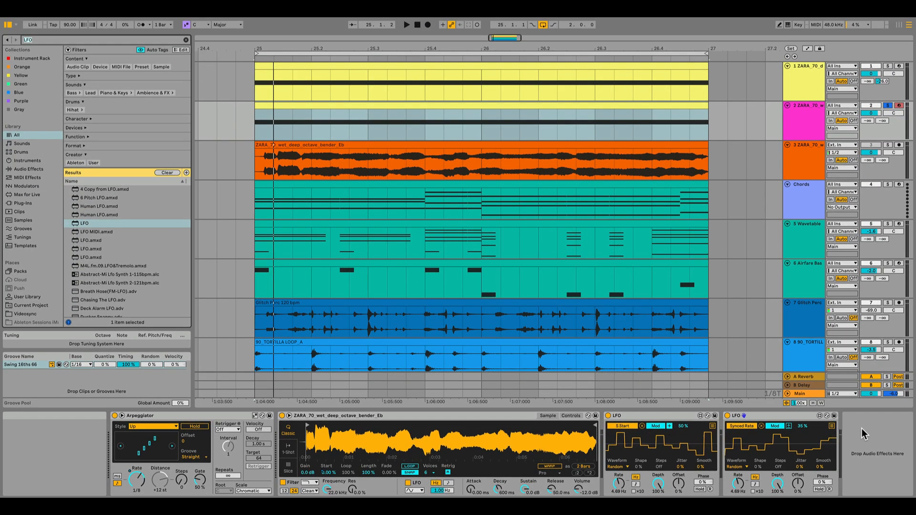
pyautogui.write('auto shift')
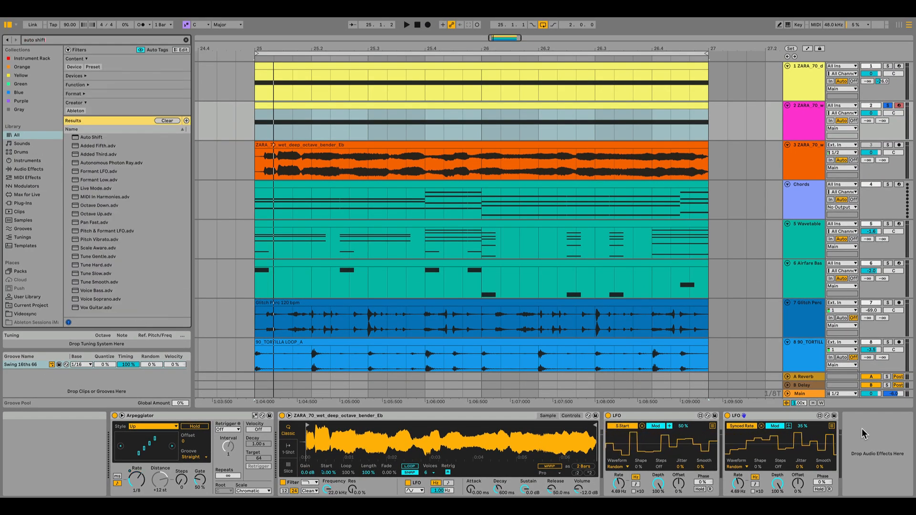
pyautogui.press('Down')
pyautogui.press('Return')
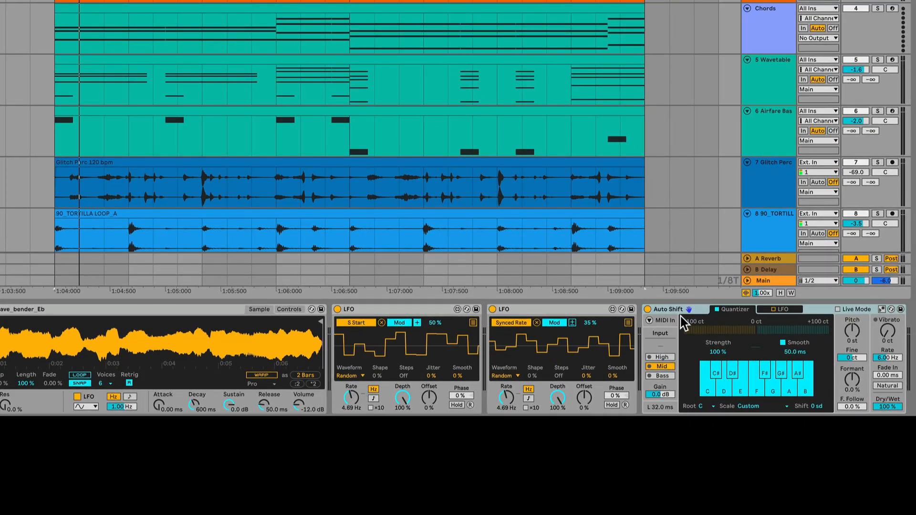
# - Enable MIDI input in Auto Shift and choose the Chords track as its MIDI source
pyautogui.hscroll(2, 681, 316)
pyautogui.click(592, 320)
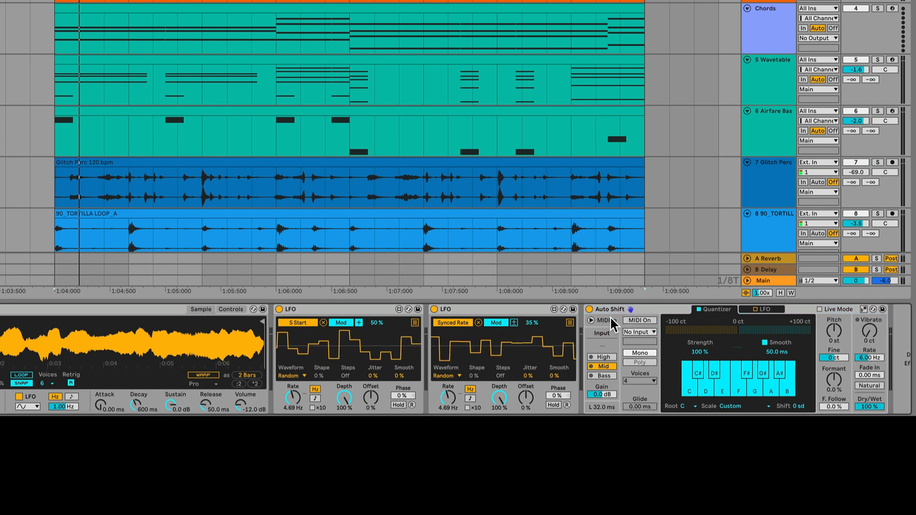
pyautogui.click(640, 321)
pyautogui.click(641, 331)
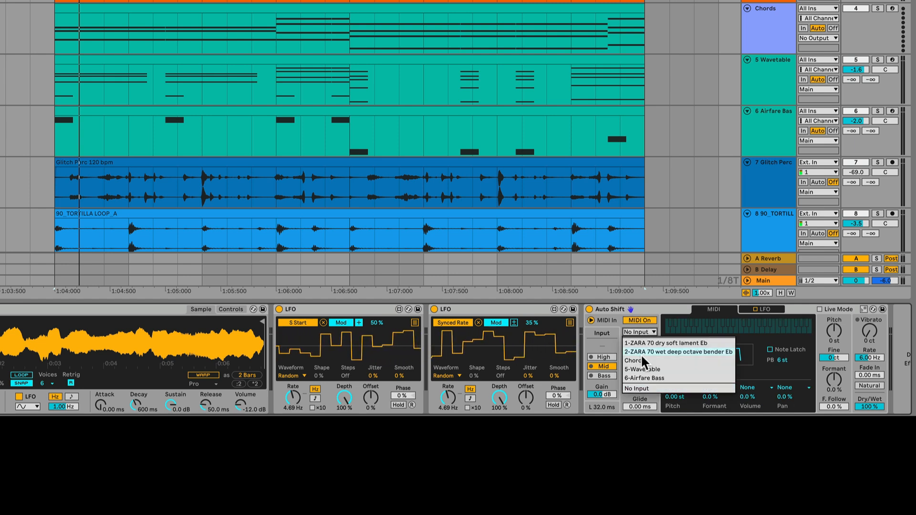
pyautogui.click(642, 362)
# - Set Auto Shift's MIDI source tap point to Pre FX and switch its voice mode to Poly
pyautogui.click(640, 341)
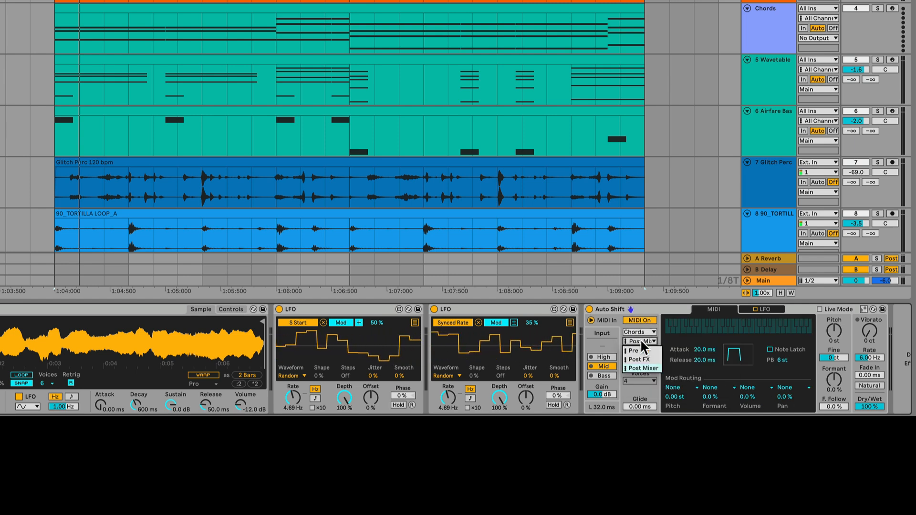
pyautogui.click(652, 357)
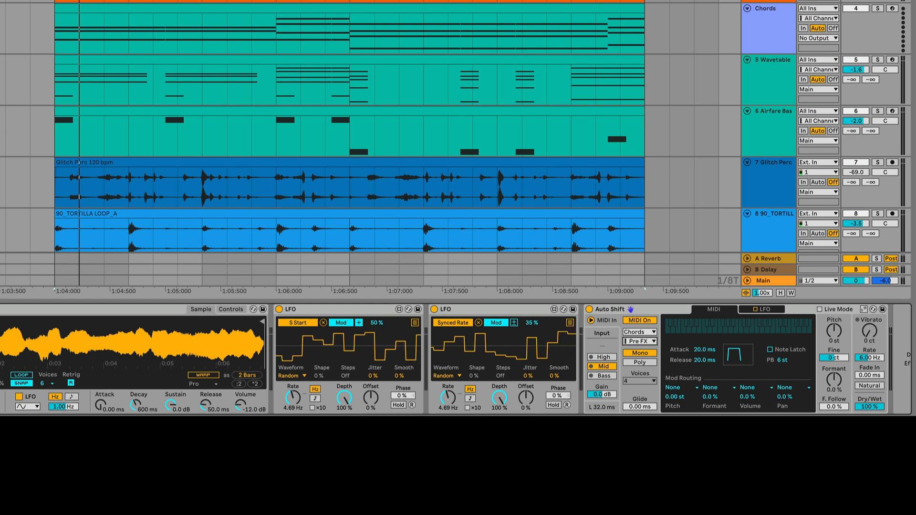
pyautogui.click(637, 362)
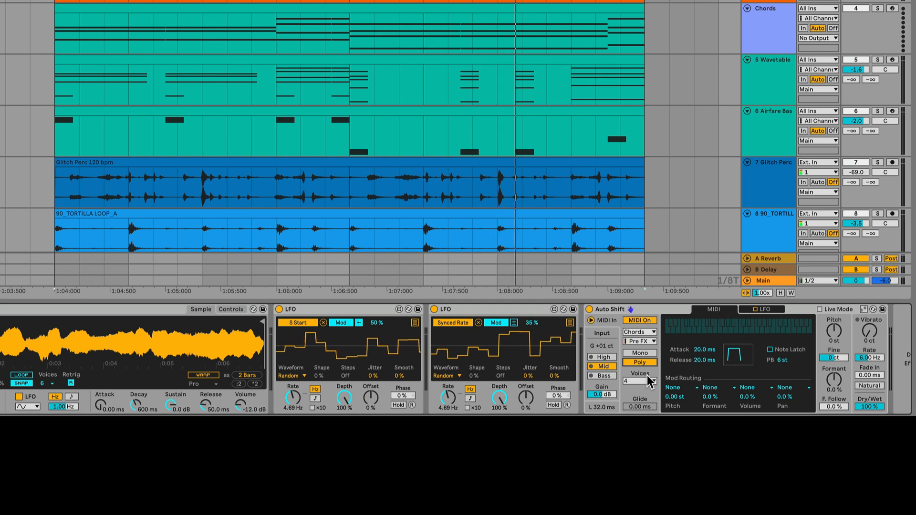
# - Find the Gate audio effect in the browser and add it after Auto Shift
pyautogui.hscroll(2, 730, 370)
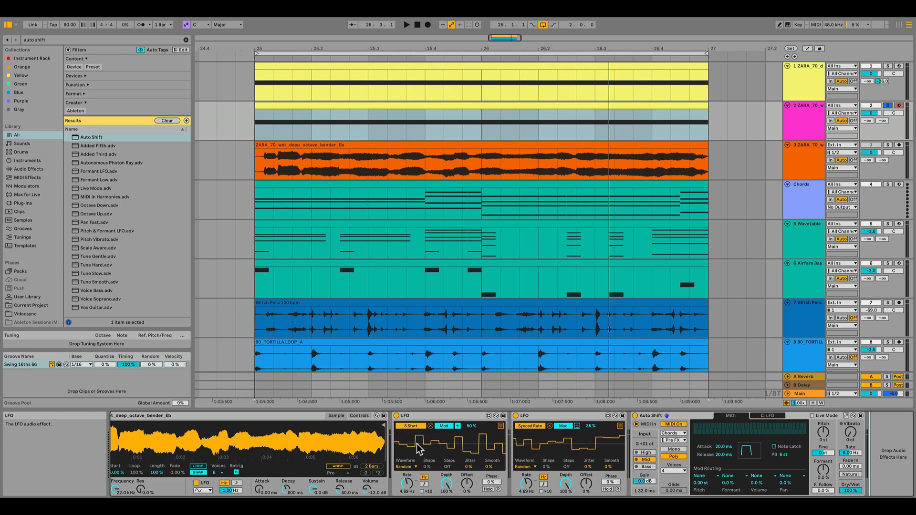
pyautogui.hotkey('ctrl', 'f')
pyautogui.write('gate')
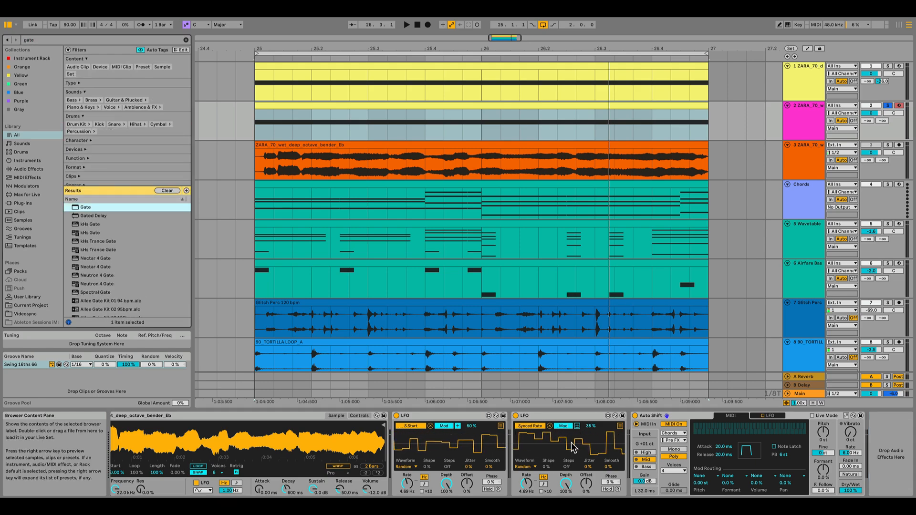
pyautogui.press('Return')
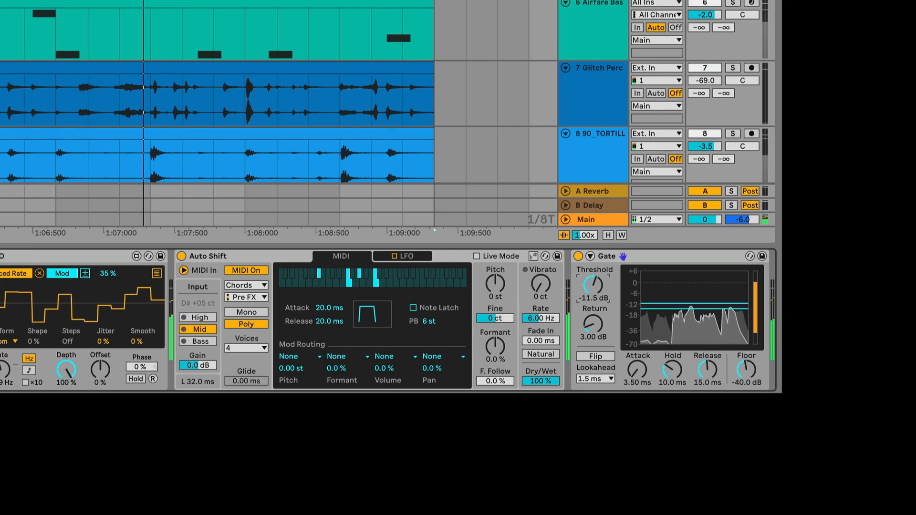
# - Set the Gate's threshold to -15.0 dB, return to 0.00 dB, floor to -∞ dB, attack to 11.9 ms, hold to 19.3 ms and release to 30.7 ms
pyautogui.moveTo(593, 285); pyautogui.dragTo(596, 334)
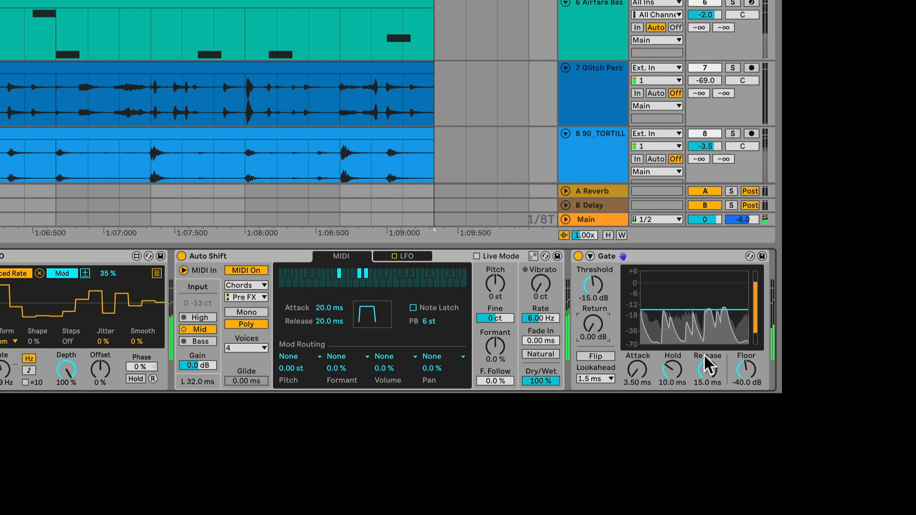
pyautogui.moveTo(746, 371); pyautogui.dragTo(746, 382)
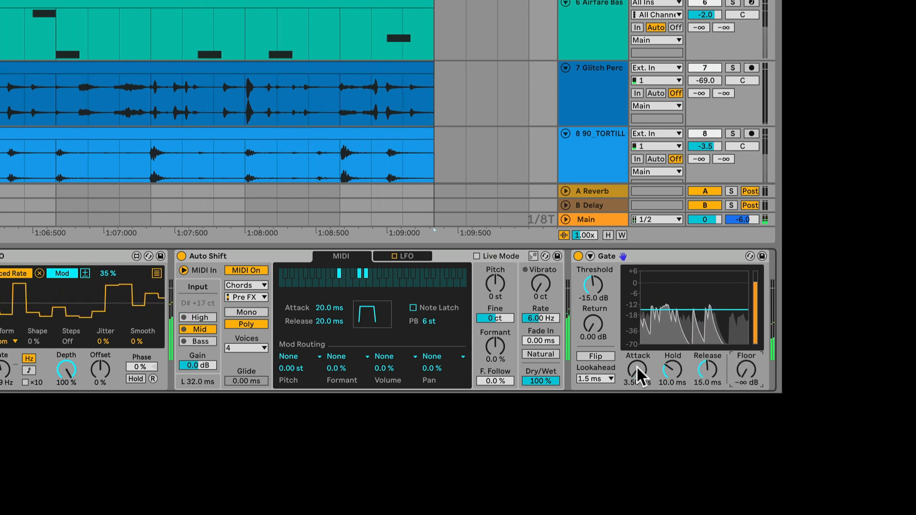
pyautogui.moveTo(638, 368); pyautogui.dragTo(707, 360)
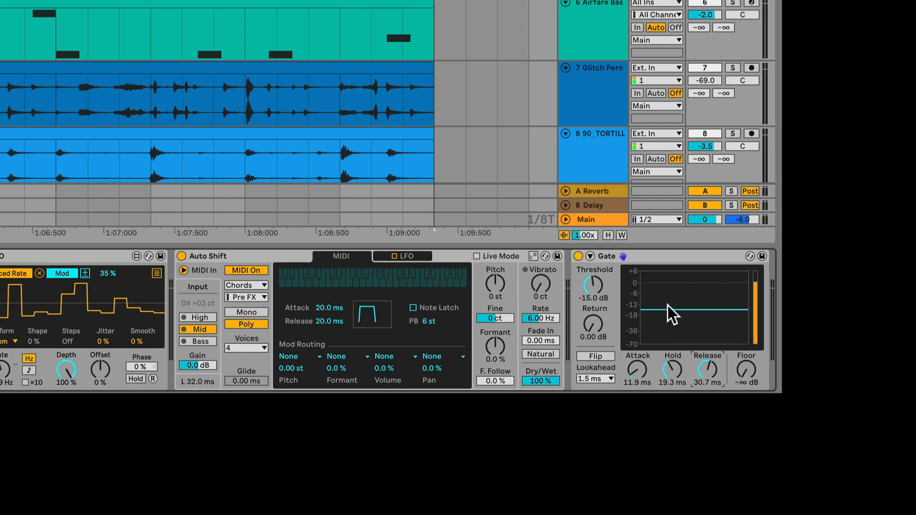
# - Enable the Gate's sidechain, and solo the Glitch Perc track with its clip selected
pyautogui.click(590, 256)
pyautogui.click(599, 270)
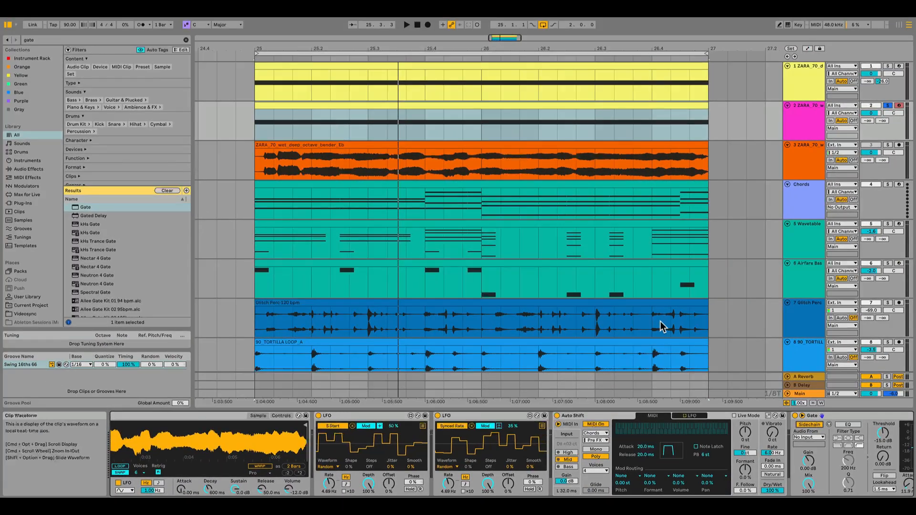
pyautogui.scroll(-2, 487, 241)
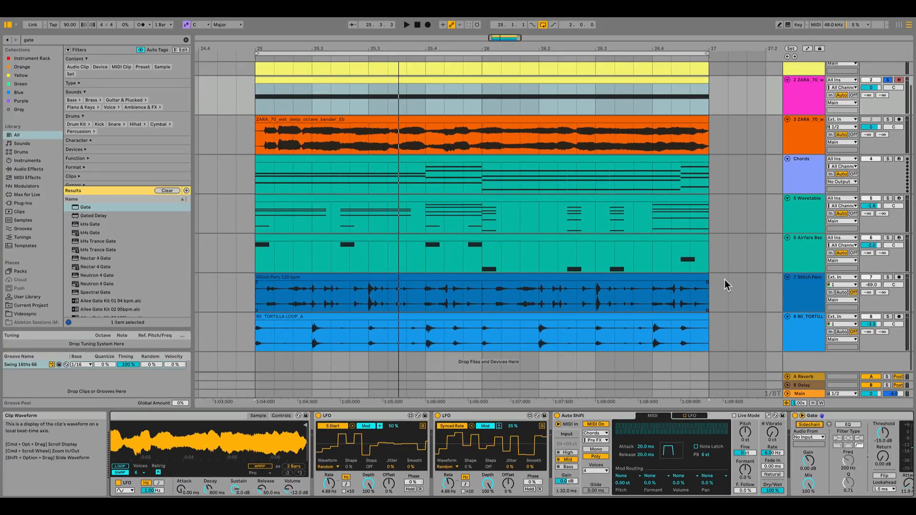
pyautogui.click(889, 277)
pyautogui.click(464, 276)
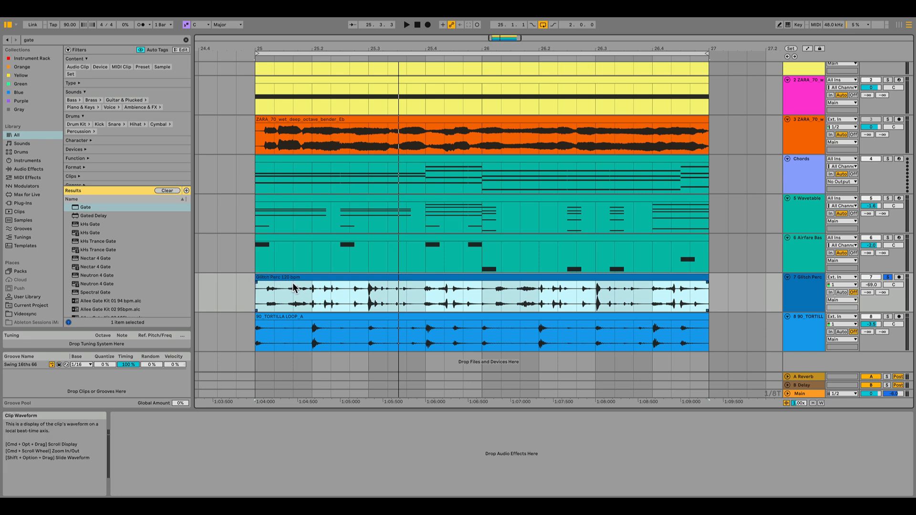
# - Search the samples for "glitch perc" and locate Glitch Perc 120 bpm.aif within its pack, Glitch and Wash
pyautogui.press('super+f')
pyautogui.write('glitch perc')
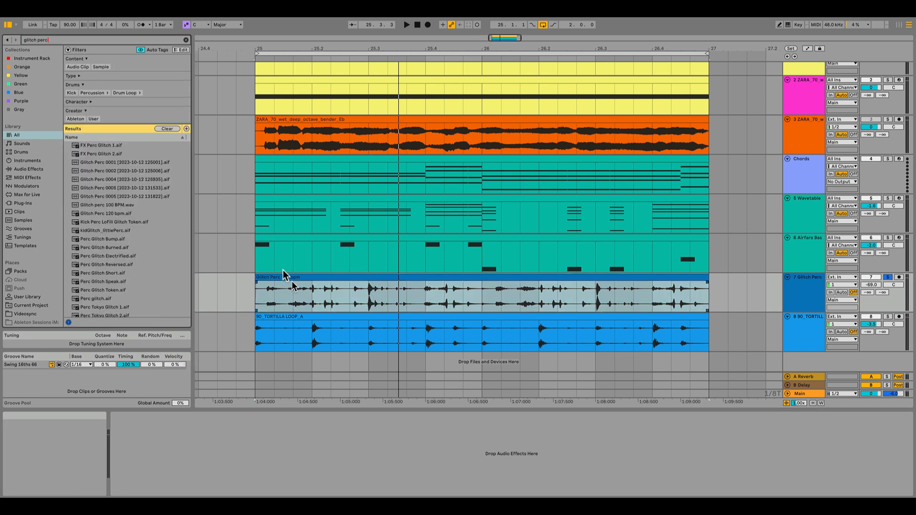
pyautogui.click(28, 219)
pyautogui.click(101, 204)
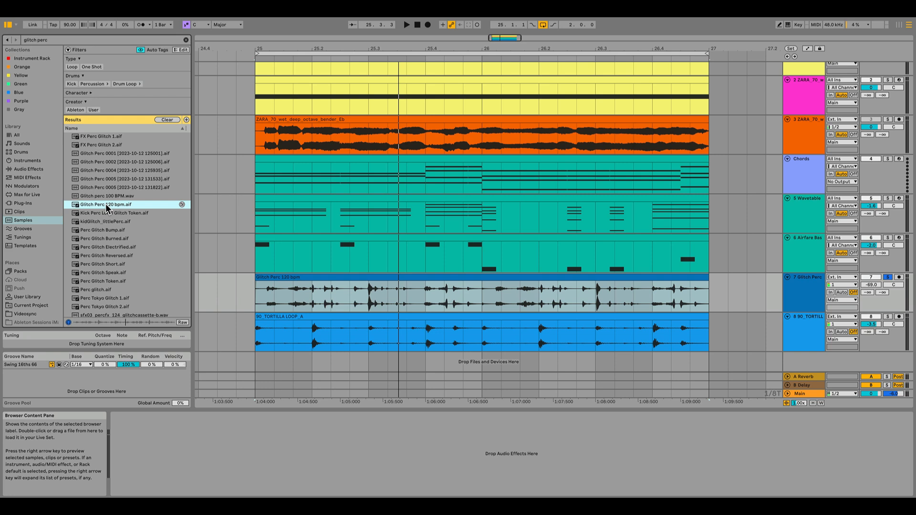
pyautogui.rightClick(105, 204)
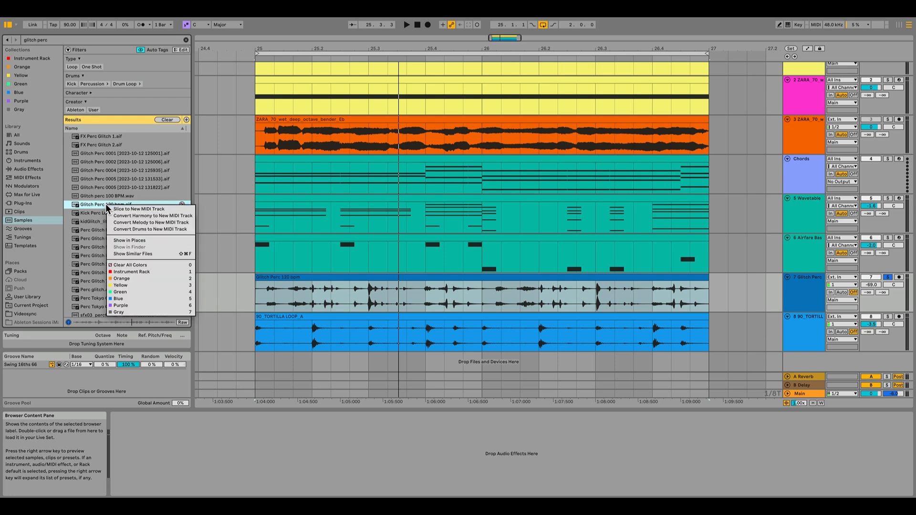
pyautogui.click(143, 240)
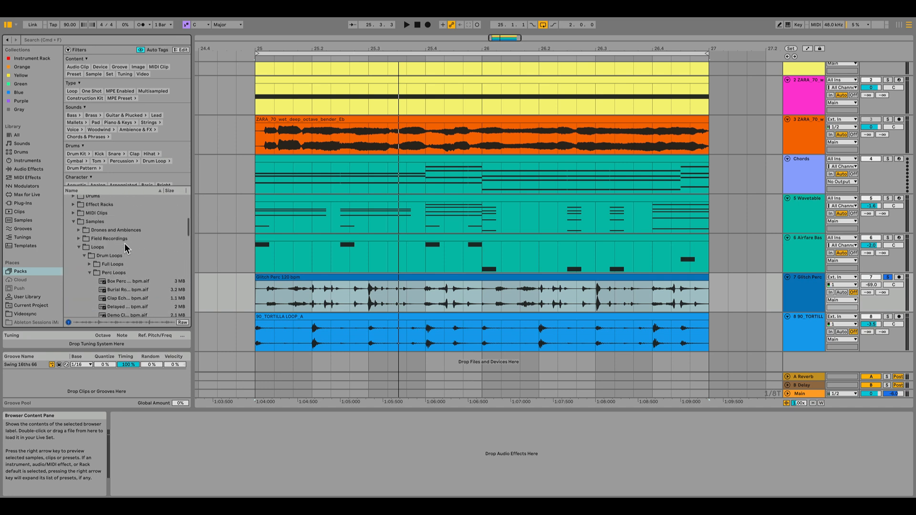
pyautogui.scroll(1, 125, 244)
pyautogui.scroll(2, 101, 240)
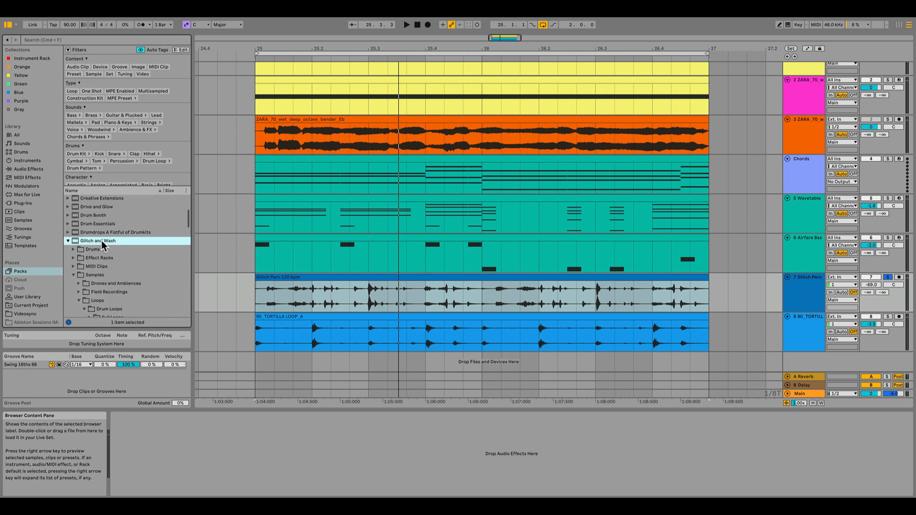
# - Audition the Glitch Perc loop at a track volume of -10.5 dB, and return the track to -∞ dB with solo off
pyautogui.click(437, 278)
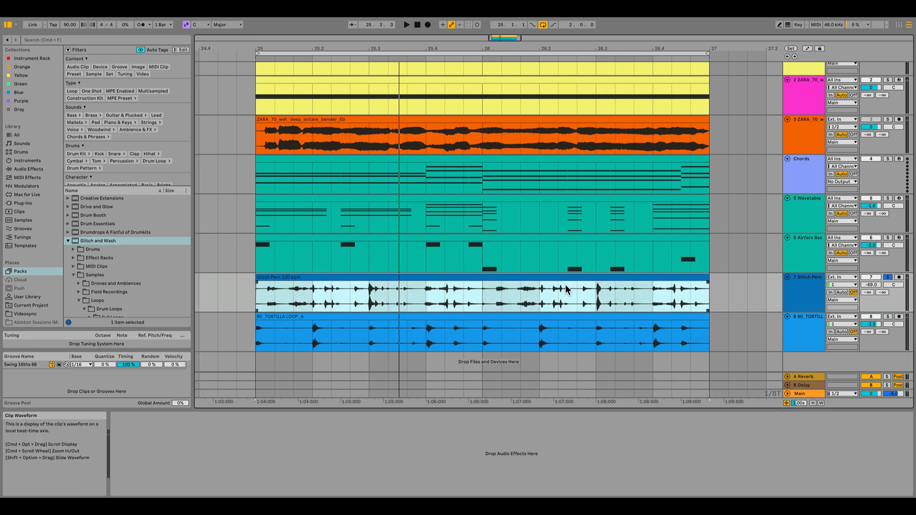
pyautogui.moveTo(872, 285); pyautogui.dragTo(872, 282)
pyautogui.press('space')
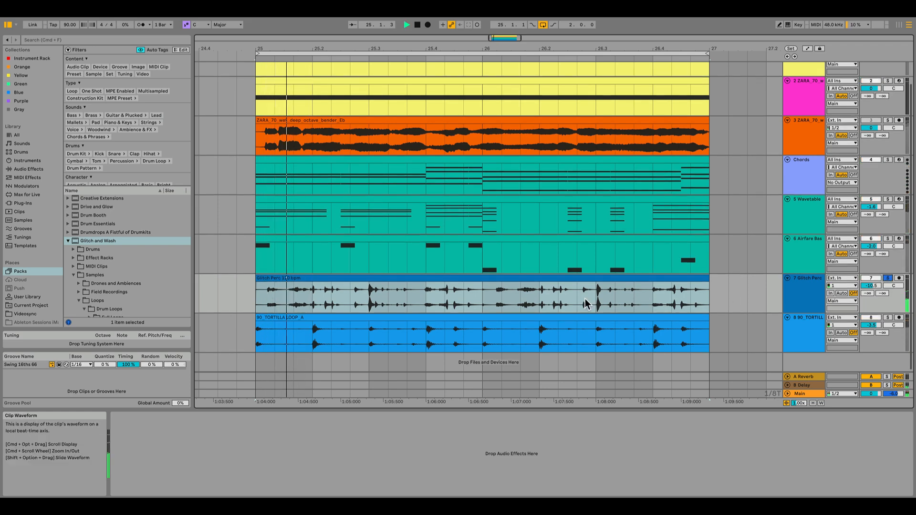
pyautogui.doubleClick(382, 280)
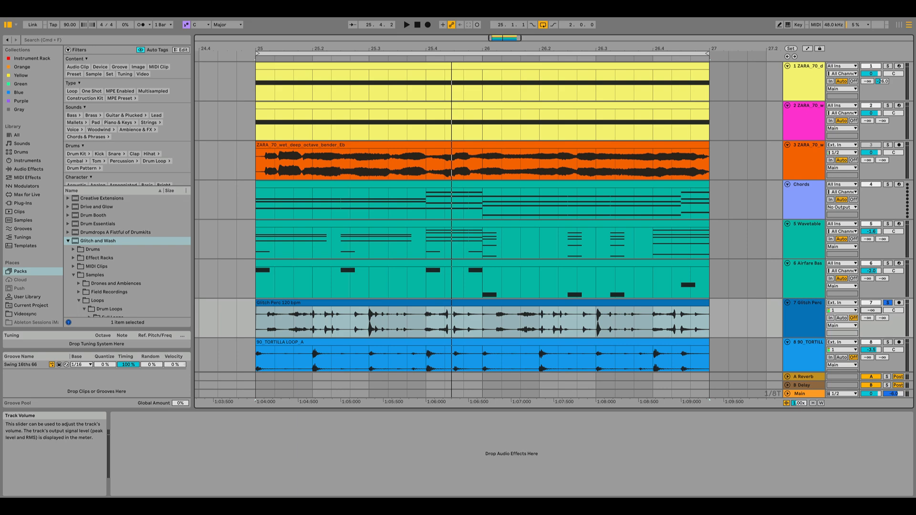
pyautogui.click(888, 302)
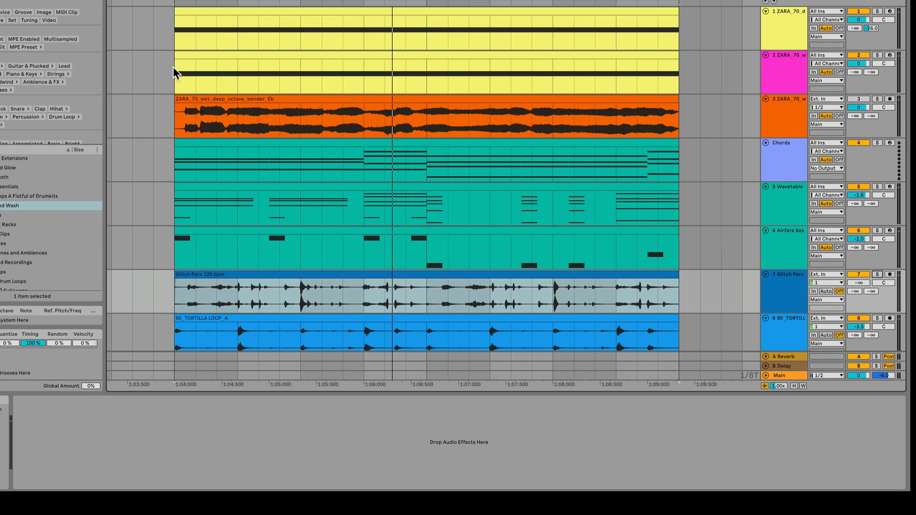
# - Set the Gate's sidechain audio source to 7-Glitch Perc 120 bpm
pyautogui.click(265, 144)
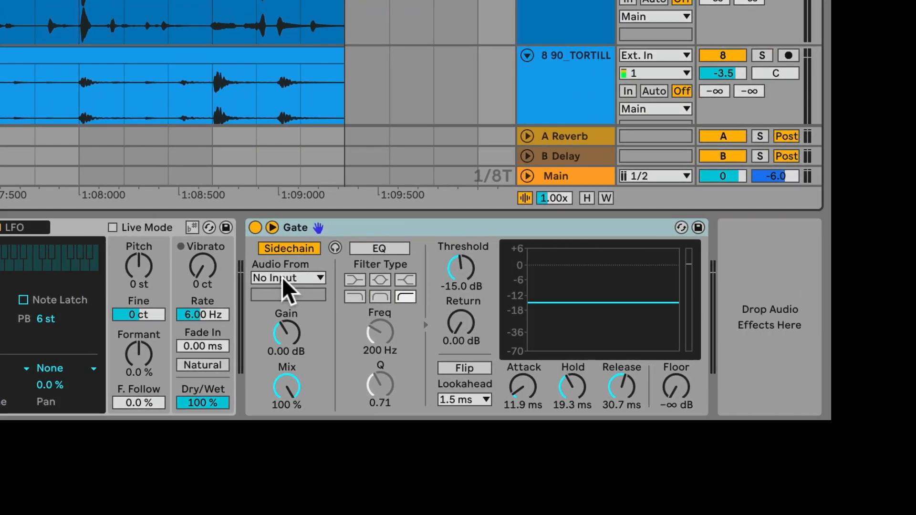
pyautogui.click(323, 293)
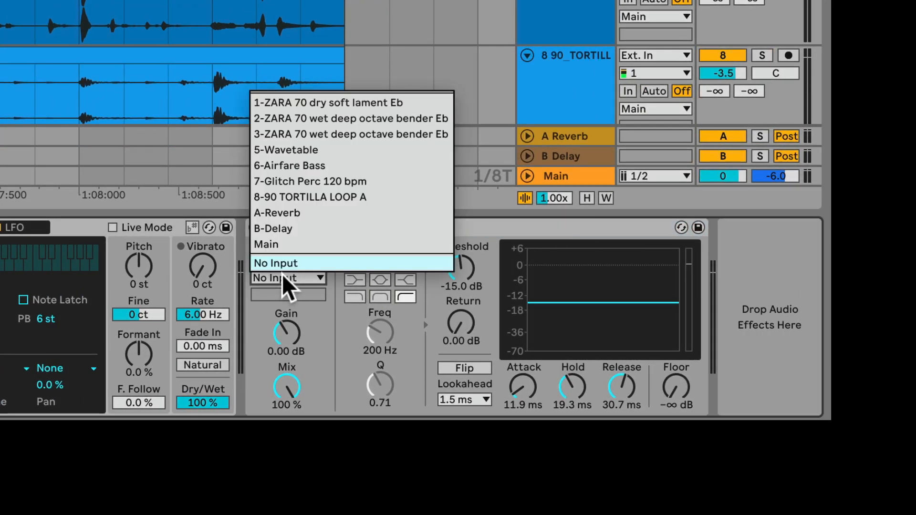
pyautogui.click(315, 183)
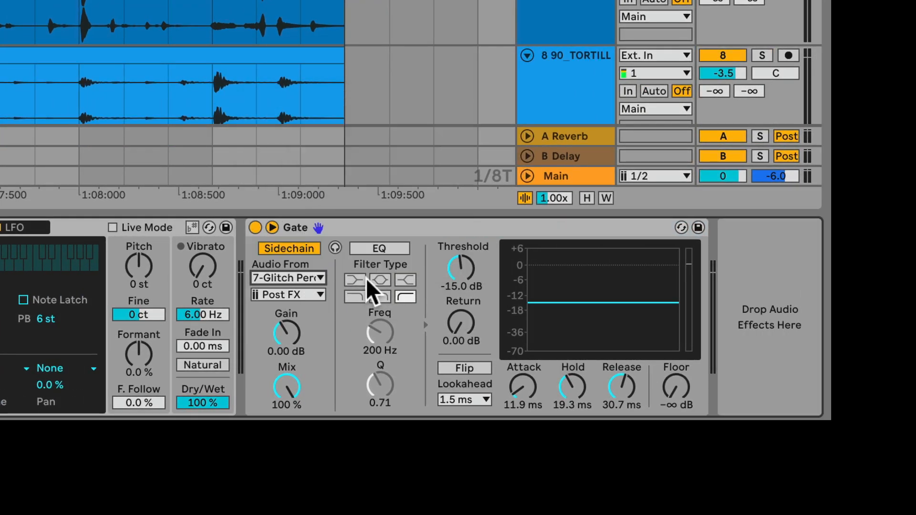
# - Solo the gated track and, during playback, set the Gate's threshold to -24.1 dB and its sidechain gain to 4.64 dB
pyautogui.click(724, 56)
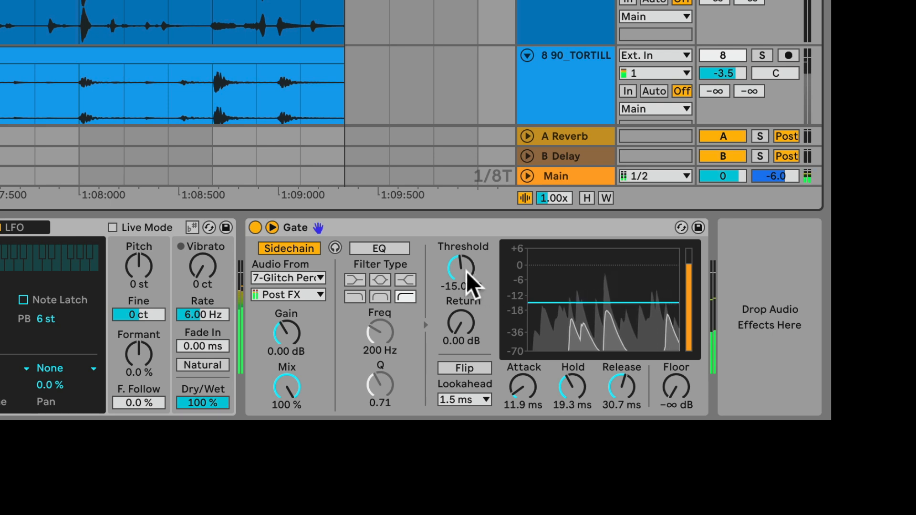
pyautogui.moveTo(468, 281); pyautogui.dragTo(468, 284)
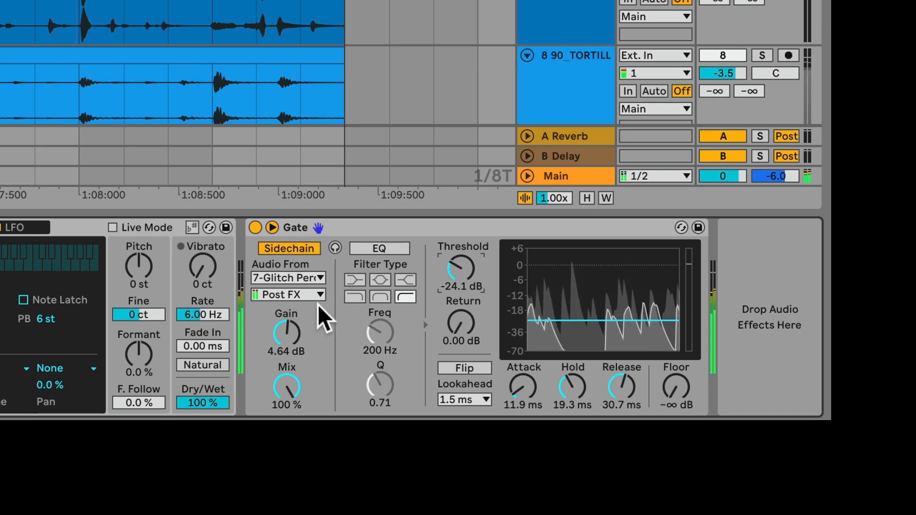
# - Switch the Gate's sidechain source to 8-90 TORTILLA LOOP A and solo the TORTILLA loop track alongside the gated track
pyautogui.scroll(-3, 139, 84)
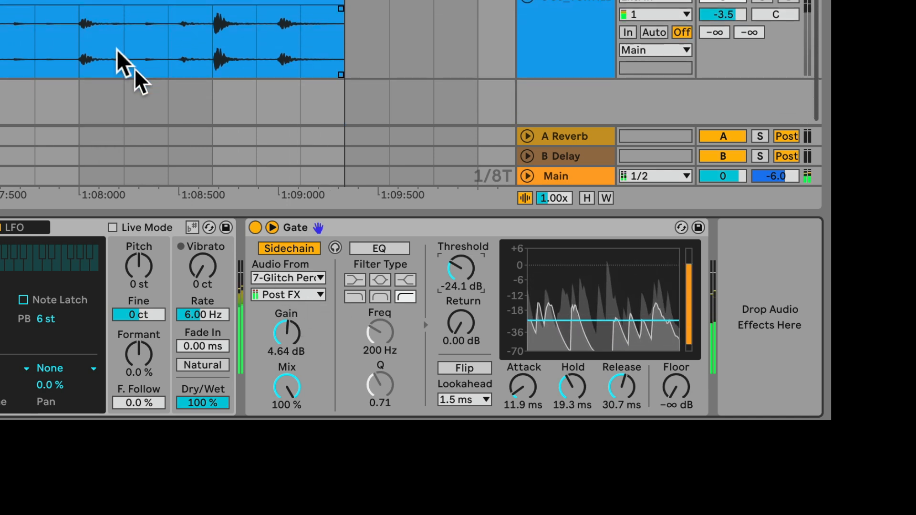
pyautogui.click(295, 279)
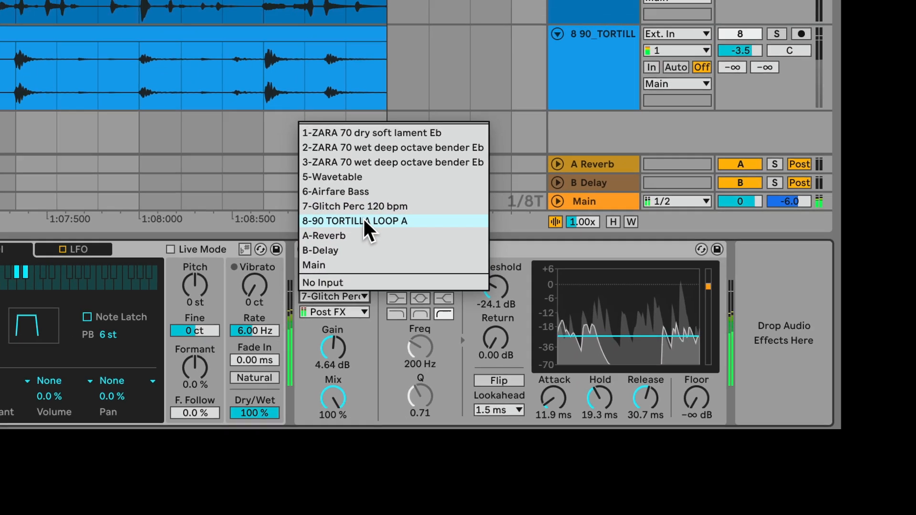
pyautogui.click(320, 197)
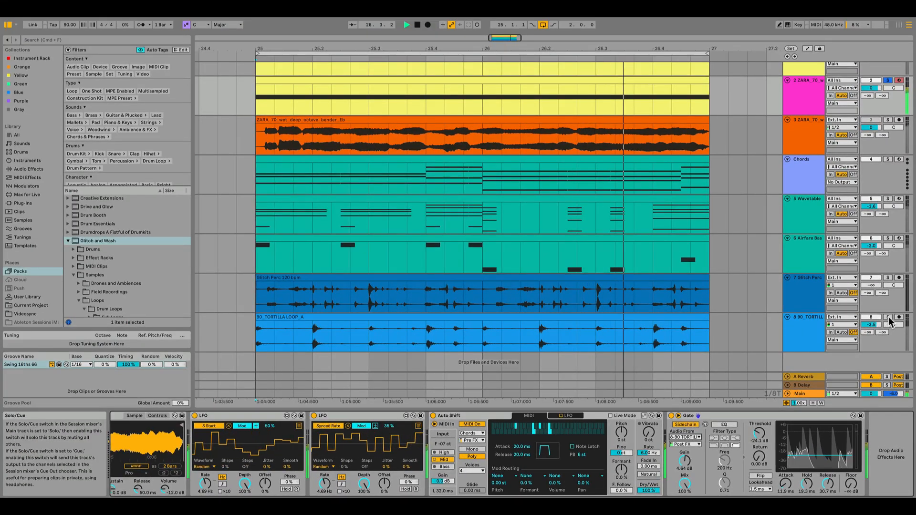
pyautogui.click(889, 318)
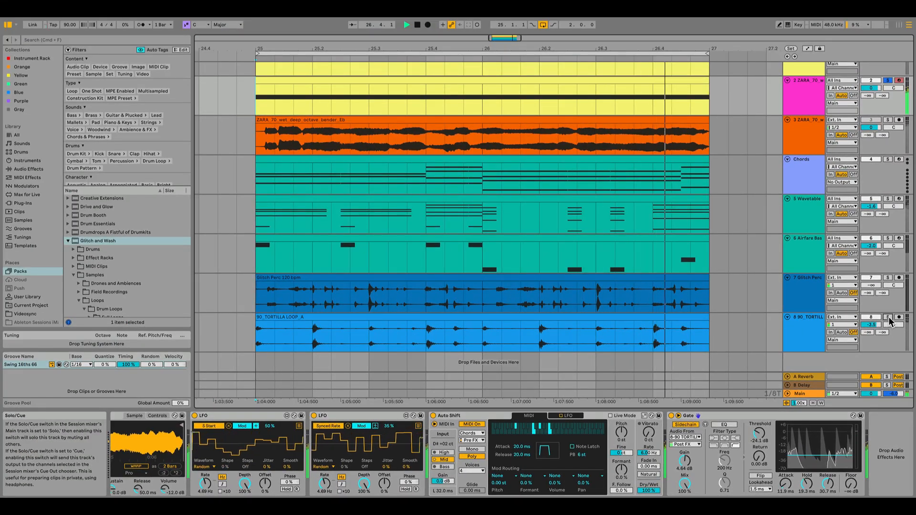
# - Set the Gate's threshold to -25.4 dB and switch its sidechain source back to 7-Glitch Perc 120 bpm
pyautogui.click(818, 89)
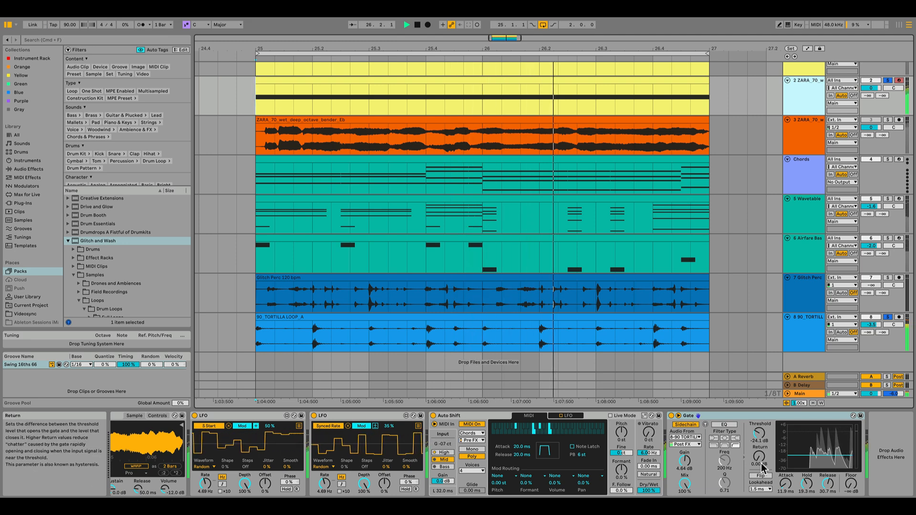
pyautogui.moveTo(759, 436); pyautogui.dragTo(759, 441)
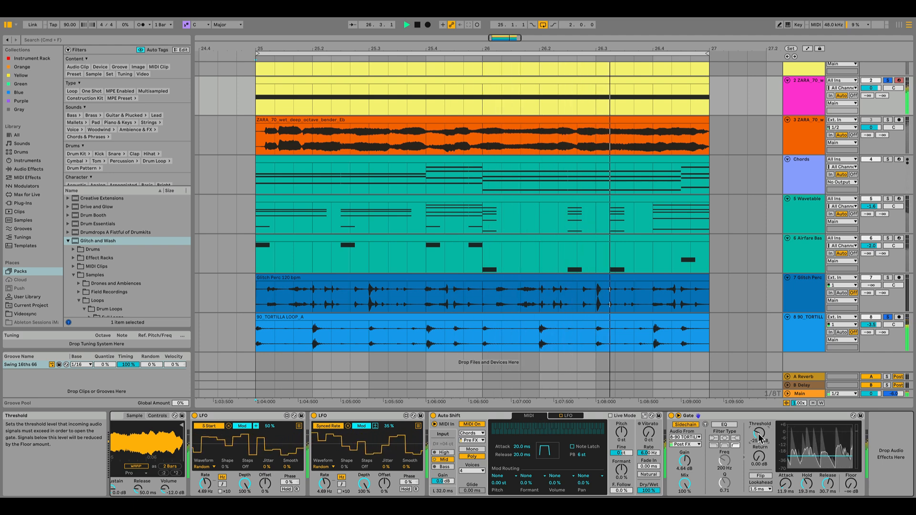
pyautogui.click(695, 438)
pyautogui.click(693, 395)
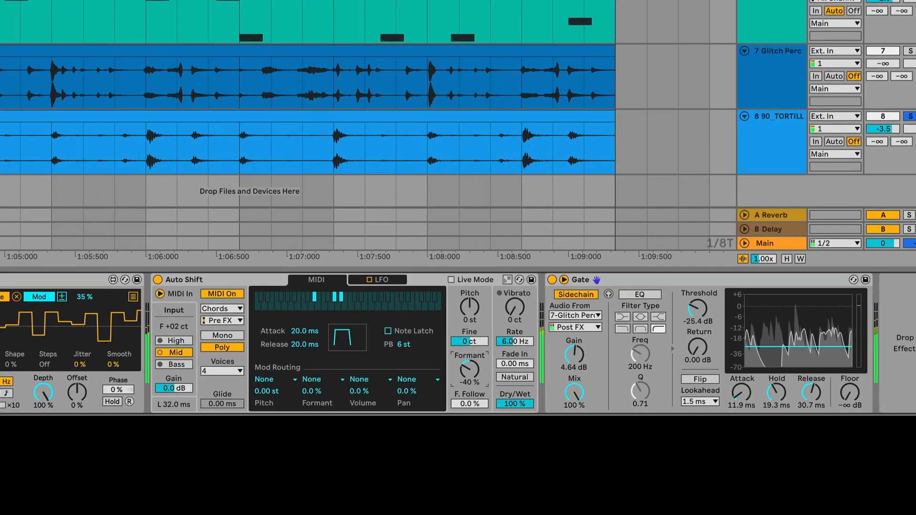
# - Set Auto Shift's Formant to 4.8 % and map a new LFO placed before the Gate to that formant
pyautogui.moveTo(469, 370)
pyautogui.mouseDown()
pyautogui.moveTo(470, 342)
pyautogui.moveTo(470, 352)
pyautogui.mouseUp()
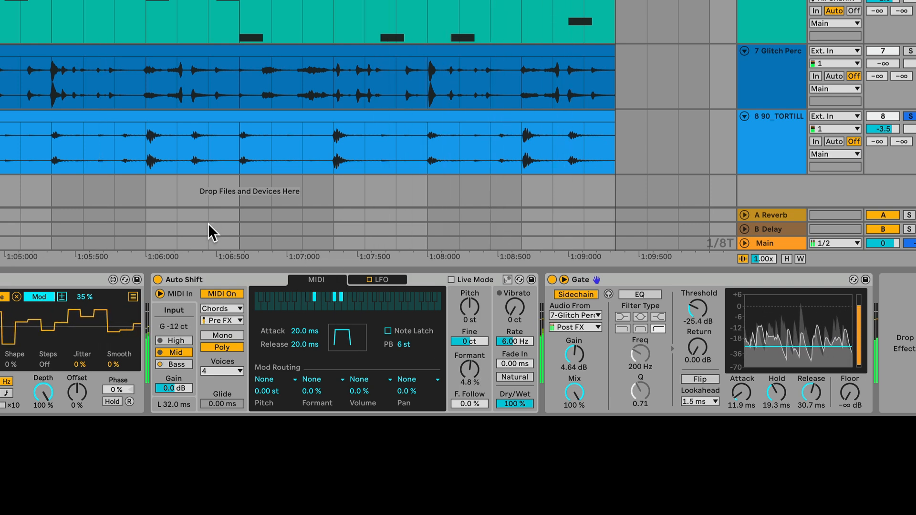
pyautogui.press('Return')
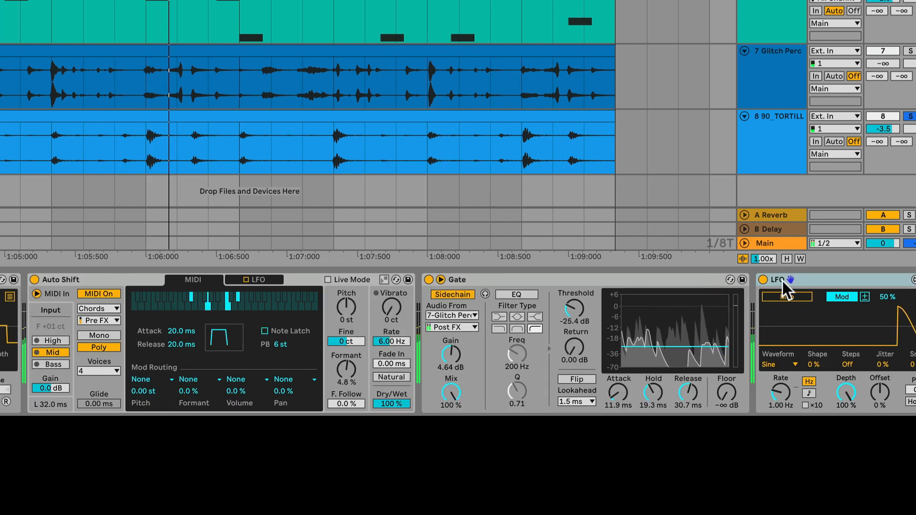
pyautogui.moveTo(784, 281); pyautogui.dragTo(446, 303)
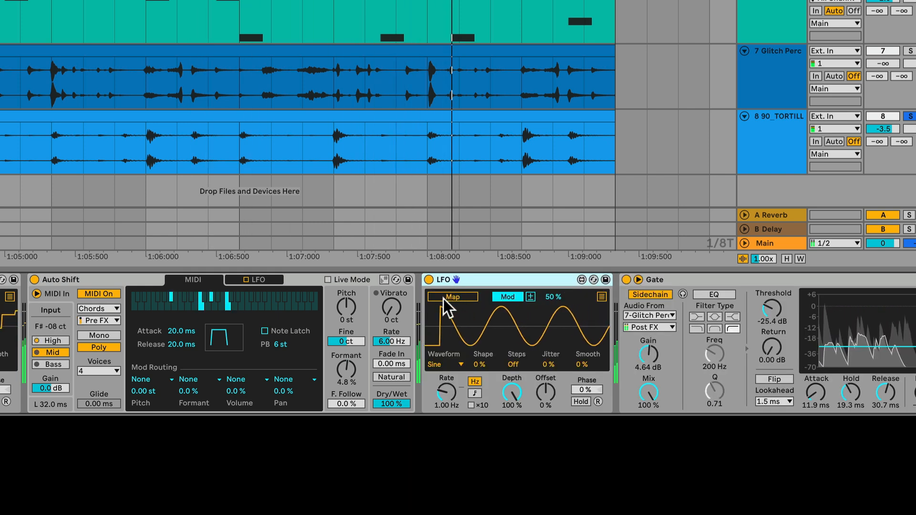
pyautogui.click(453, 297)
pyautogui.click(347, 368)
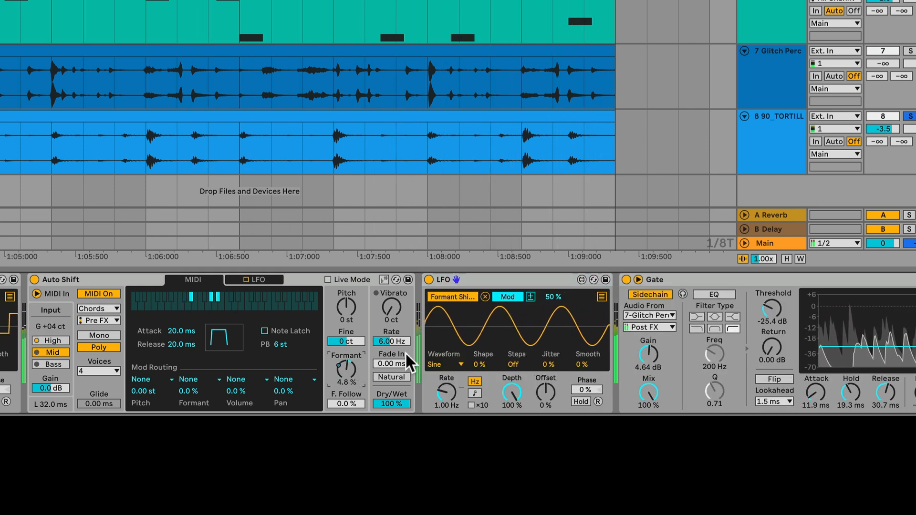
# - Set the formant LFO to a Stray waveform at 0.32 Hz and unsolo the TORTILLA loop track
pyautogui.click(447, 365)
pyautogui.click(439, 339)
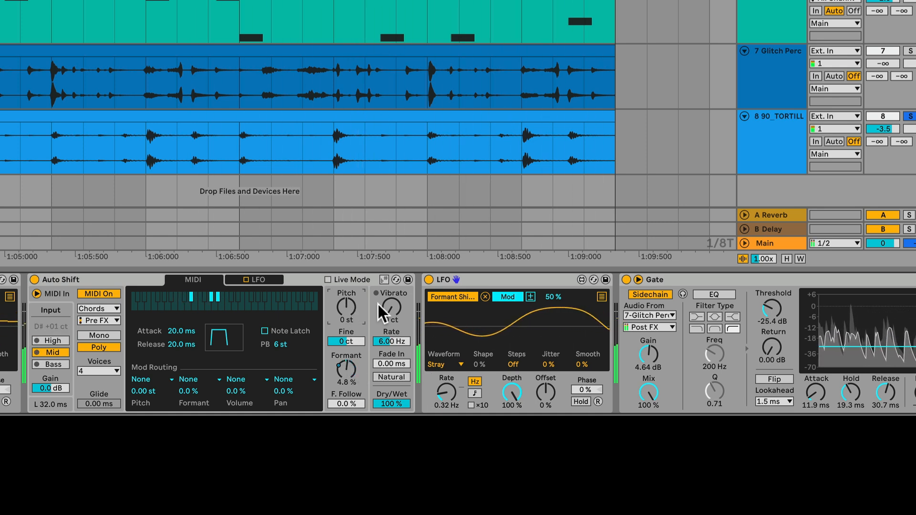
pyautogui.click(911, 116)
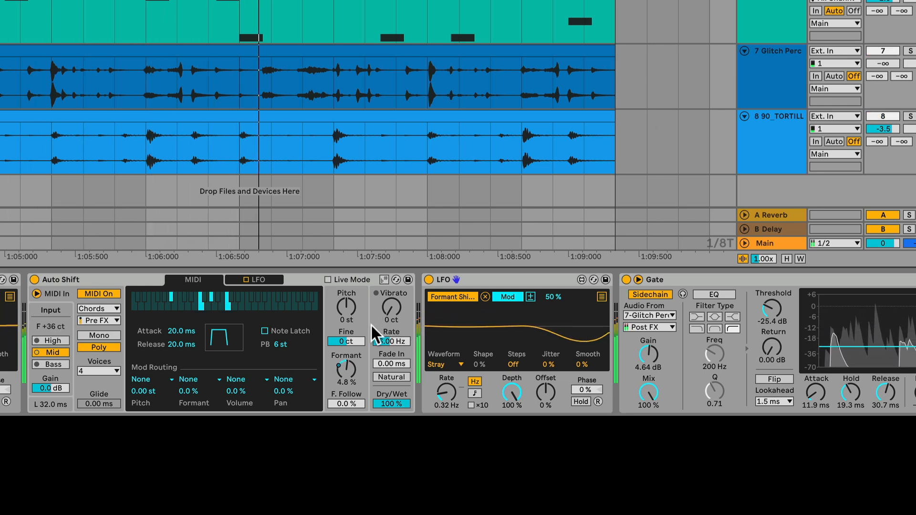
# - Set Auto Shift's formant follow to 53 % while trying the pitch at 12 st and -12 st, and reset the pitch to 0 st
pyautogui.click(348, 311)
pyautogui.moveTo(347, 309); pyautogui.dragTo(347, 281)
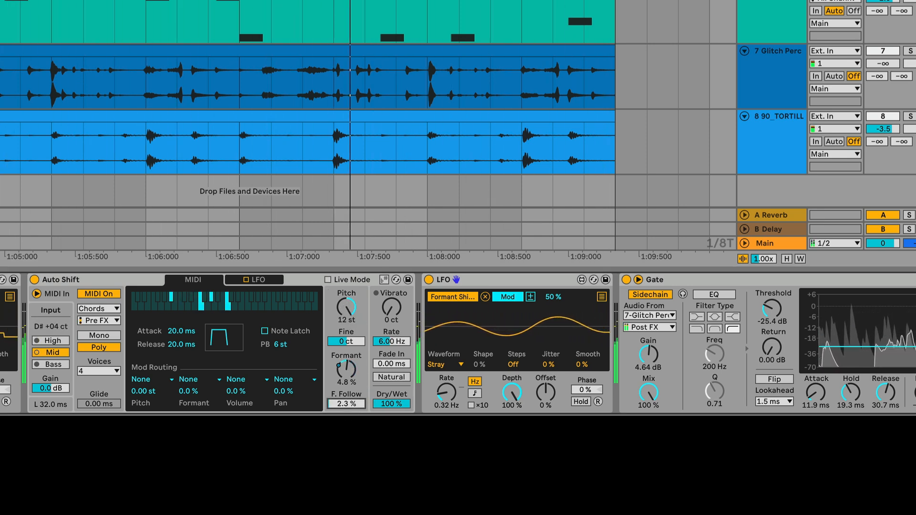
pyautogui.moveTo(347, 403); pyautogui.dragTo(346, 383)
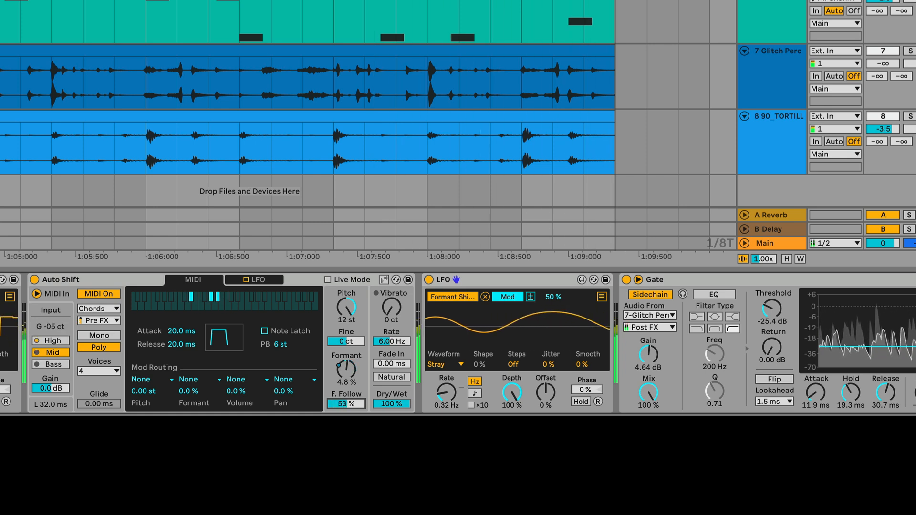
pyautogui.moveTo(350, 290); pyautogui.dragTo(350, 334)
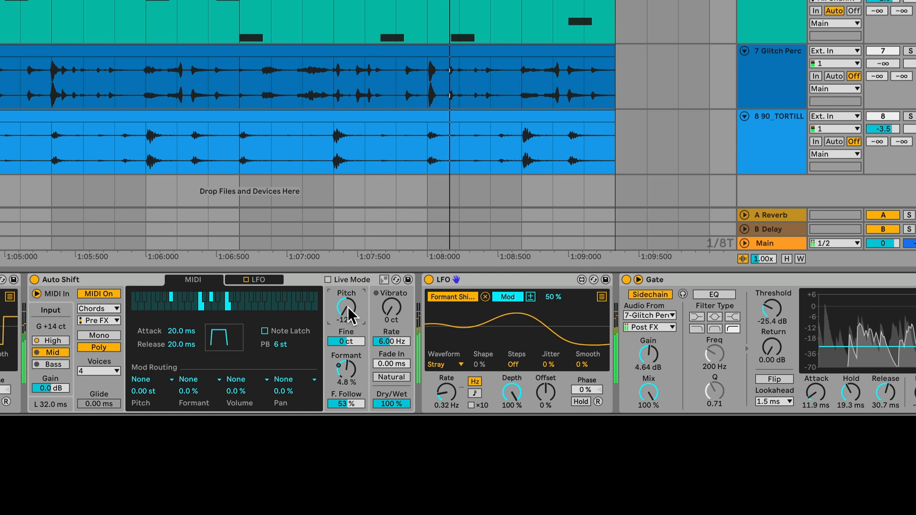
pyautogui.doubleClick(350, 315)
# - Duplicate the formant LFO and map the copy to Auto Shift's Pitch
pyautogui.click(452, 281)
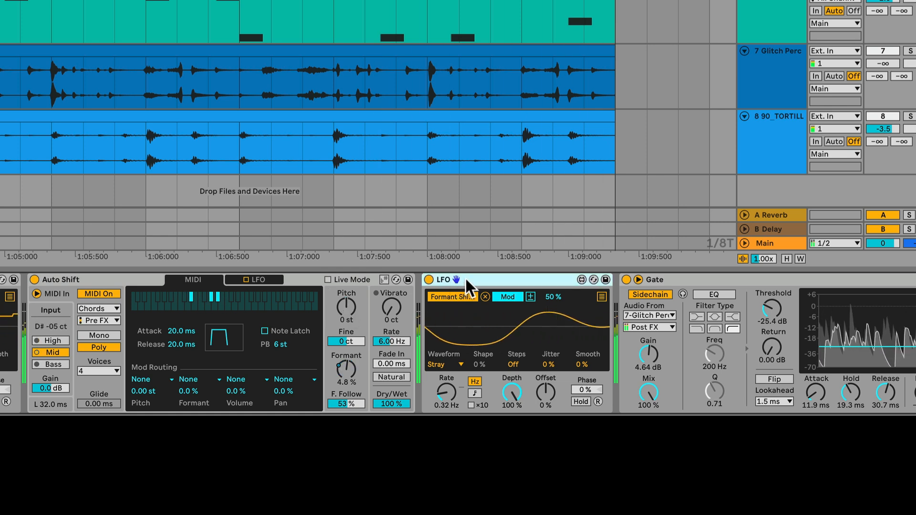
pyautogui.hotkey('ctrl', 'd')
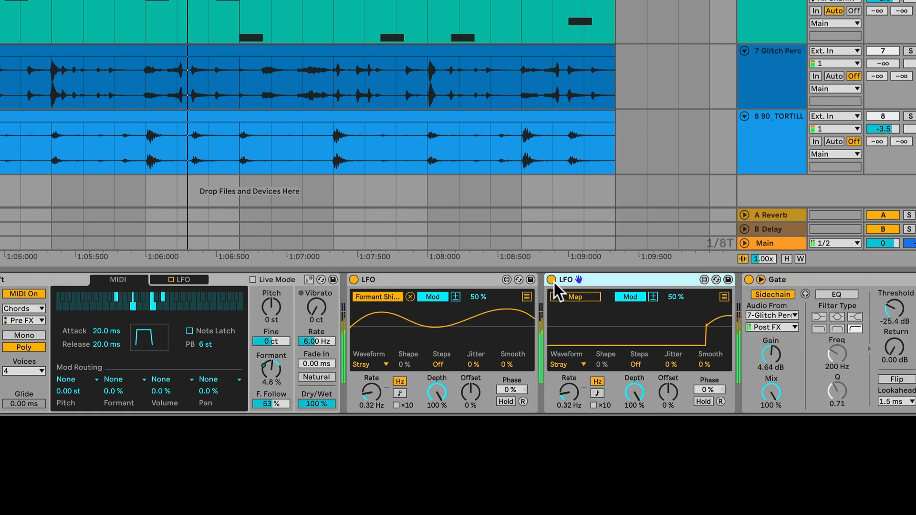
pyautogui.click(578, 297)
pyautogui.click(271, 310)
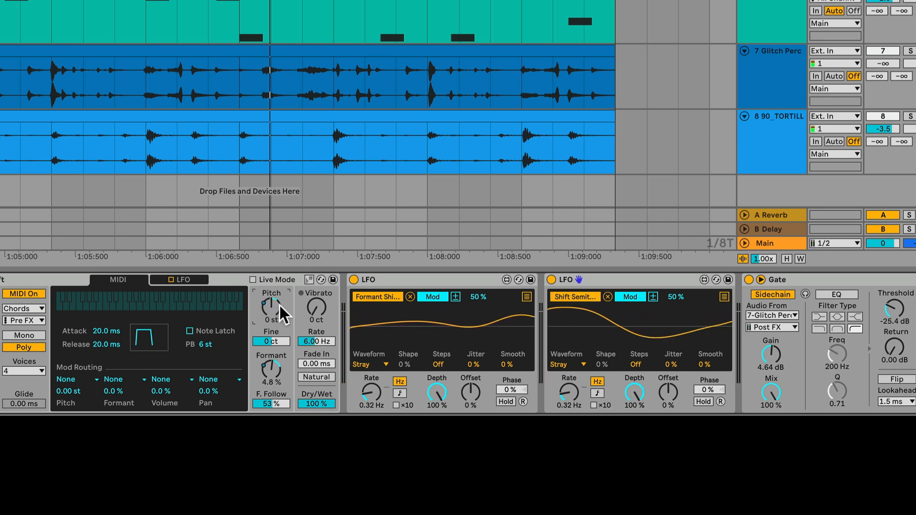
# - Try a Square waveform at 1.37 Hz on the pitch LFO, and settle on the Bin waveform at 1.82 Hz
pyautogui.click(582, 365)
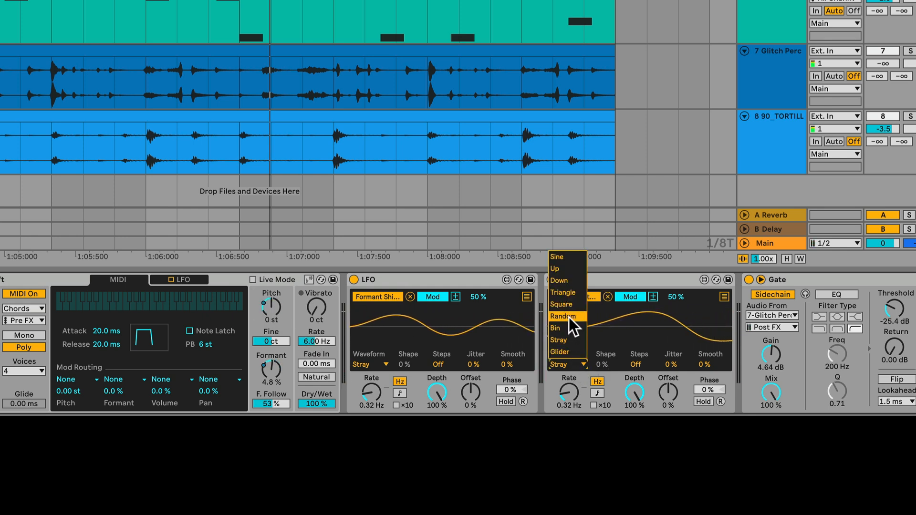
pyautogui.click(566, 304)
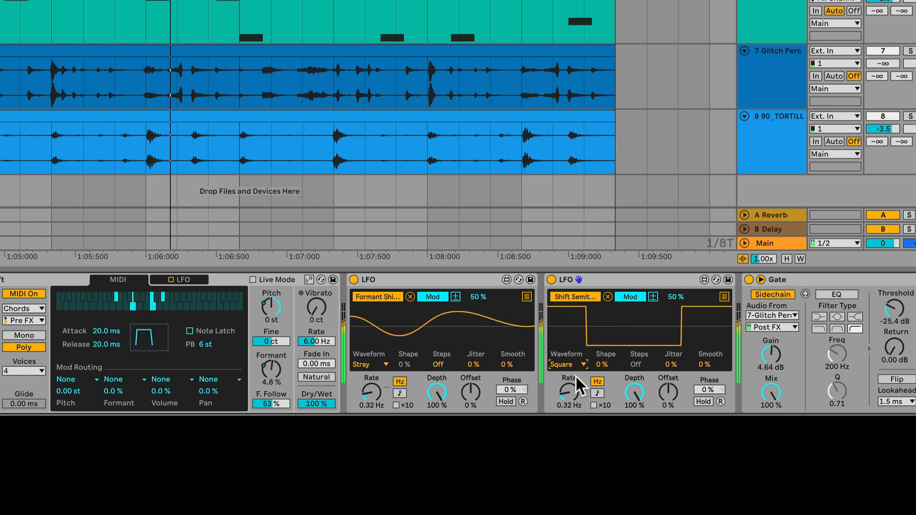
pyautogui.moveTo(569, 391); pyautogui.dragTo(569, 369)
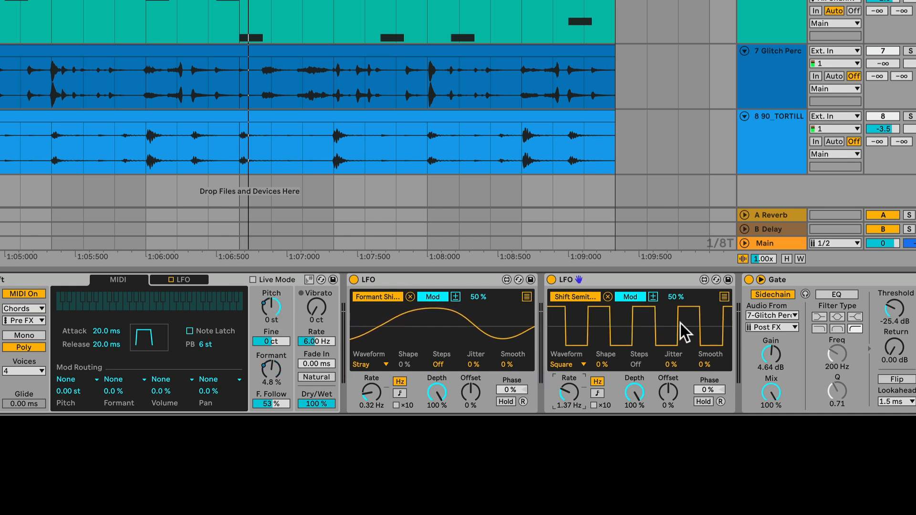
pyautogui.click(568, 365)
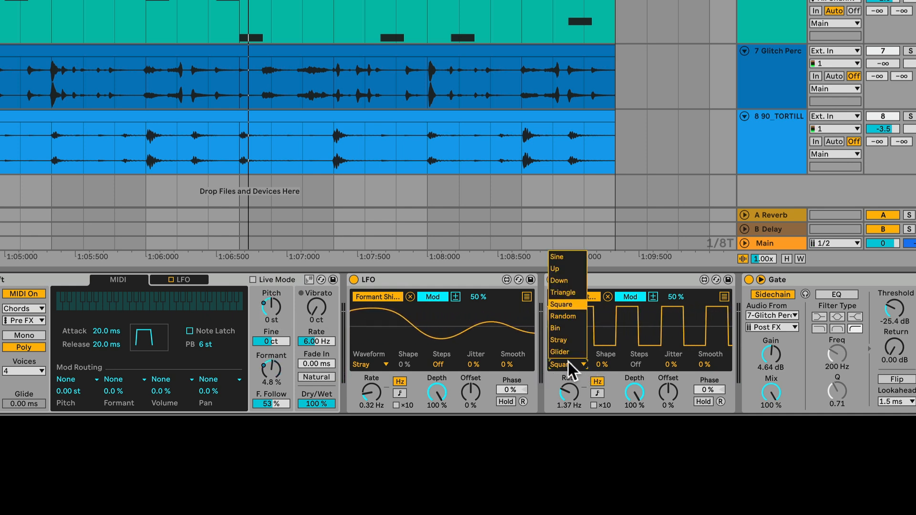
pyautogui.click(569, 328)
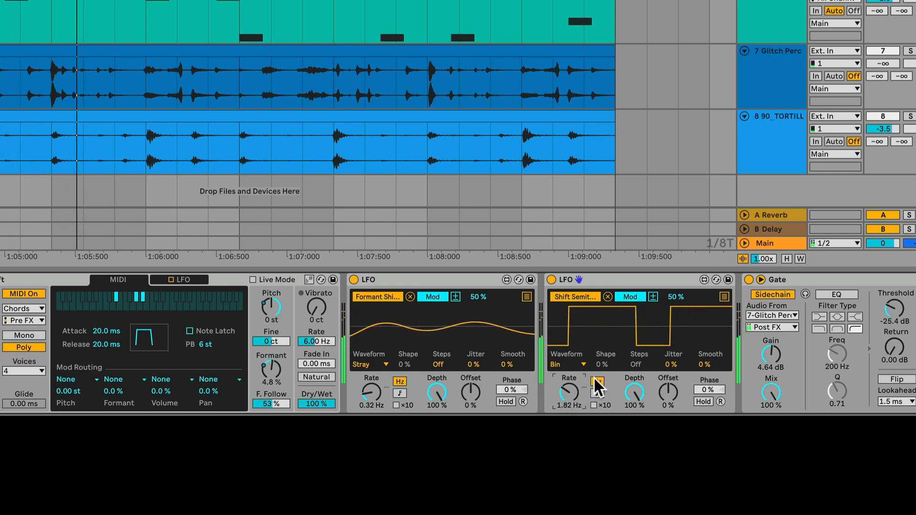
pyautogui.hscroll(5, 595, 386)
pyautogui.hscroll(-10, 597, 389)
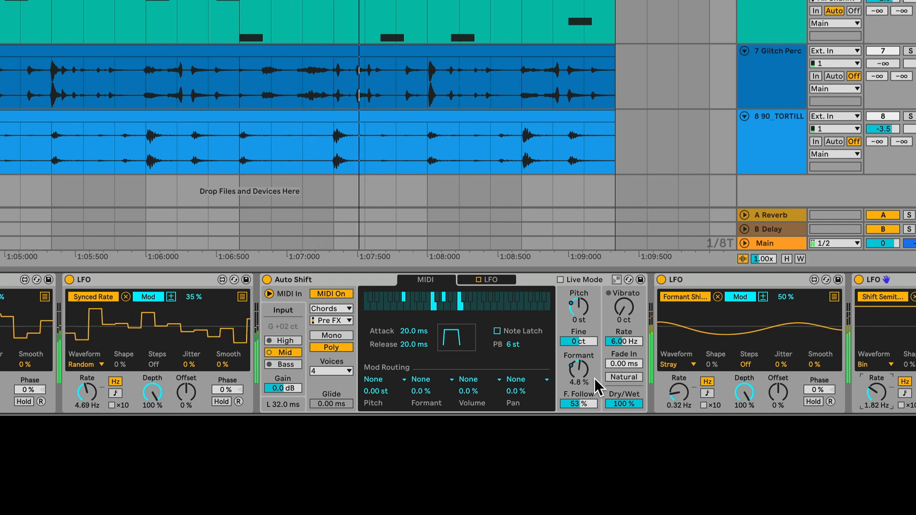
pyautogui.hscroll(5, 597, 387)
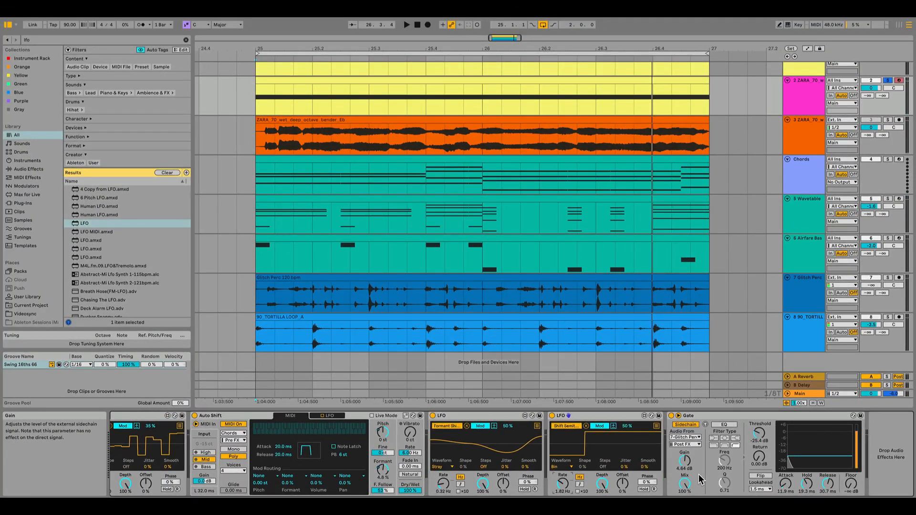
# - Search the browser for "resonator" and add the Resonators effect after the Gate
pyautogui.hotkey('ctrl', 'f')
pyautogui.write('resonato')
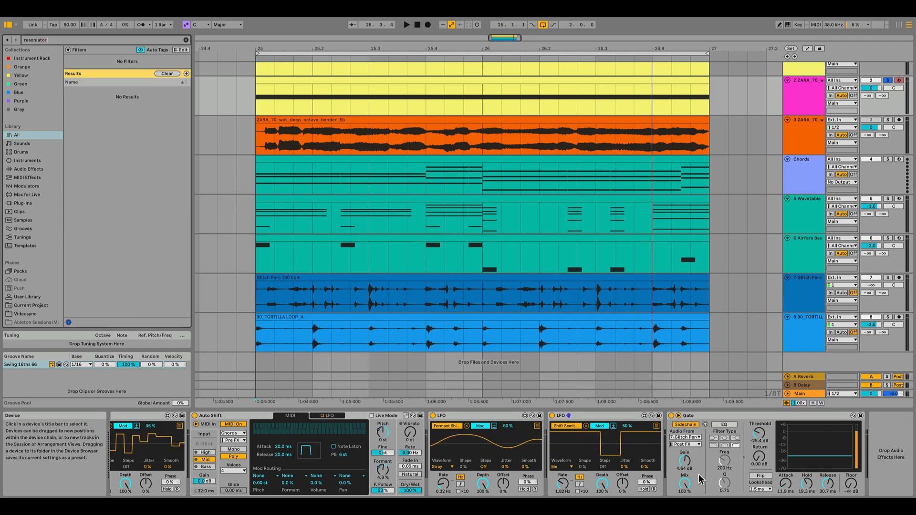
pyautogui.write('r')
pyautogui.press('BackSpace')
pyautogui.press('BackSpace')
pyautogui.press('BackSpace')
pyautogui.press('BackSpace')
pyautogui.press('BackSpace')
pyautogui.write('ator')
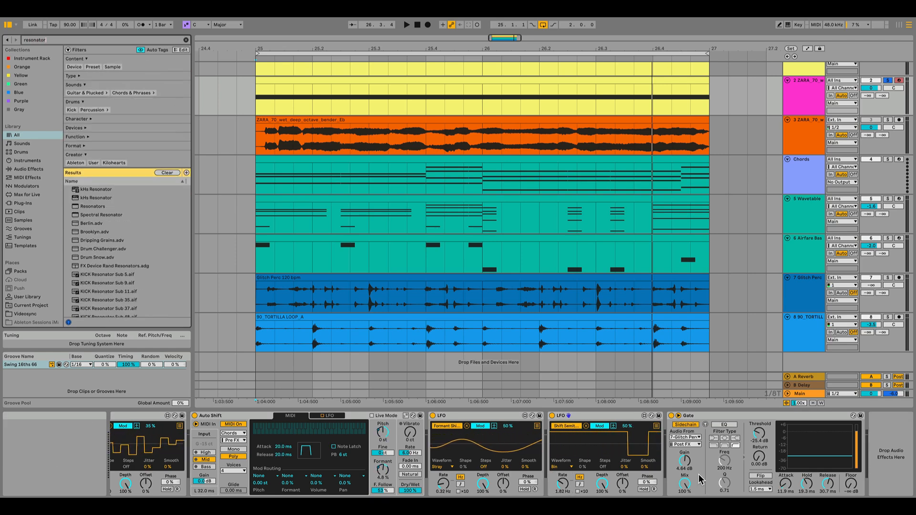
pyautogui.press('Down')
pyautogui.press('Down')
pyautogui.press('Down')
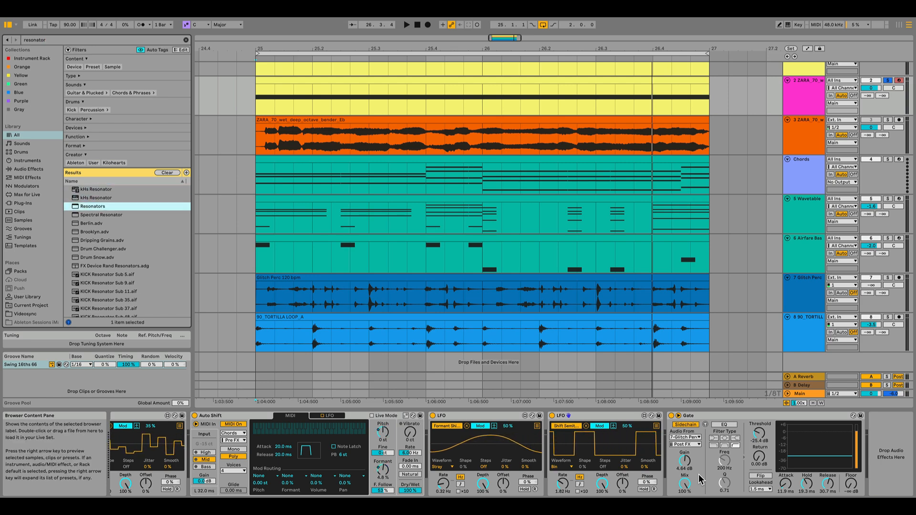
pyautogui.press('Return')
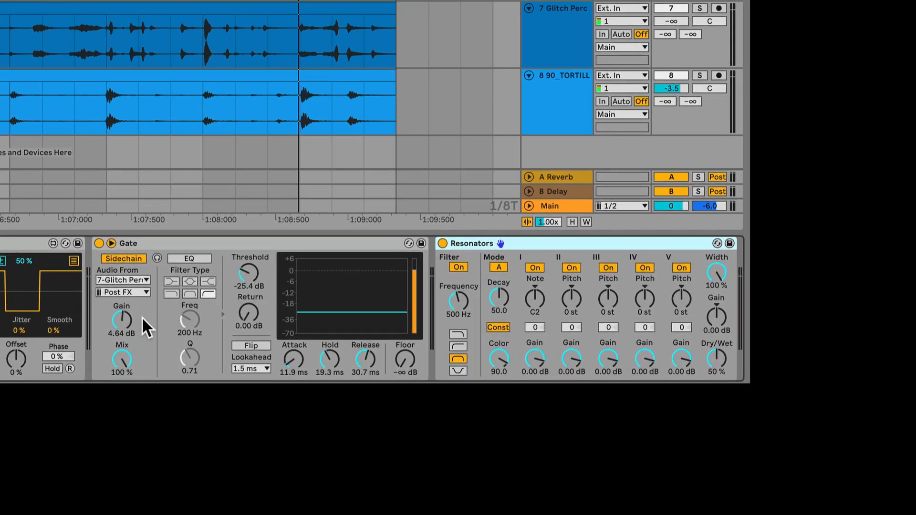
# - Turn off the Resonators filter, set pitches II to V to +3, +7, +10 and +14 st, and set Dry/Wet to 42 %
pyautogui.hscroll(3, 528, 297)
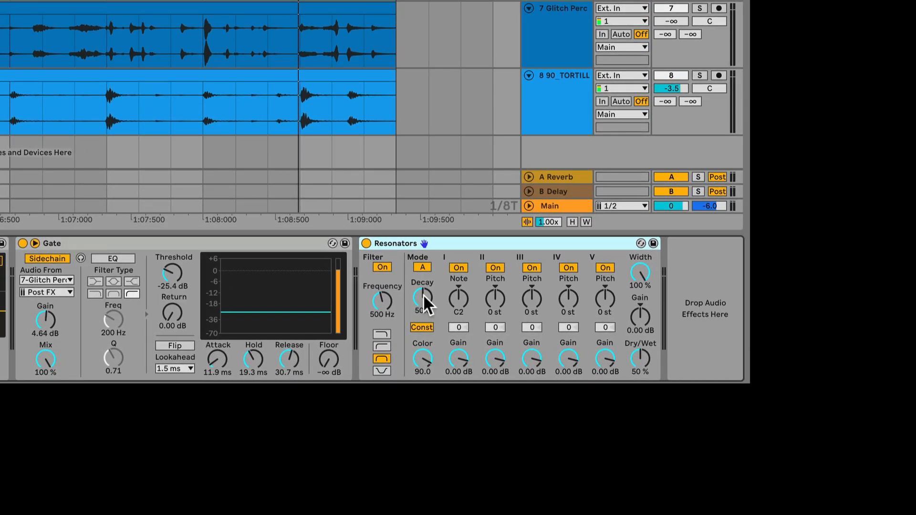
pyautogui.click(458, 302)
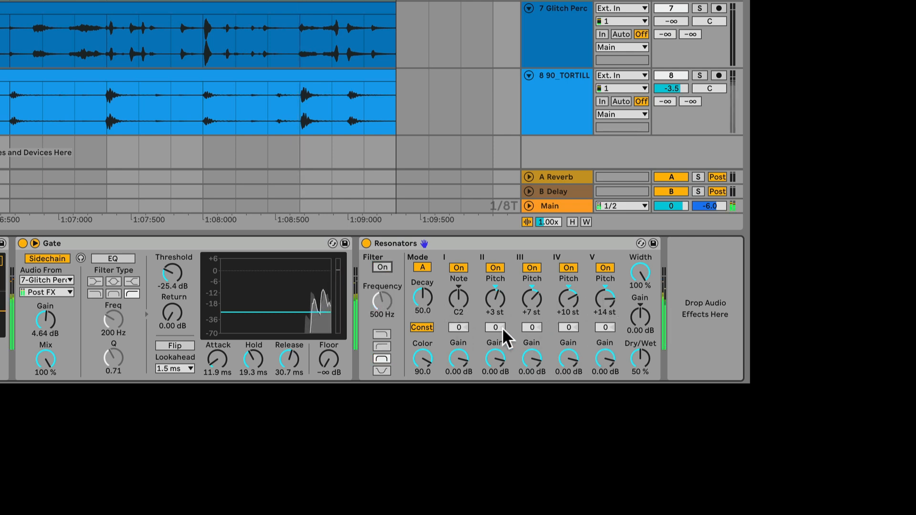
pyautogui.moveTo(640, 363); pyautogui.dragTo(640, 377)
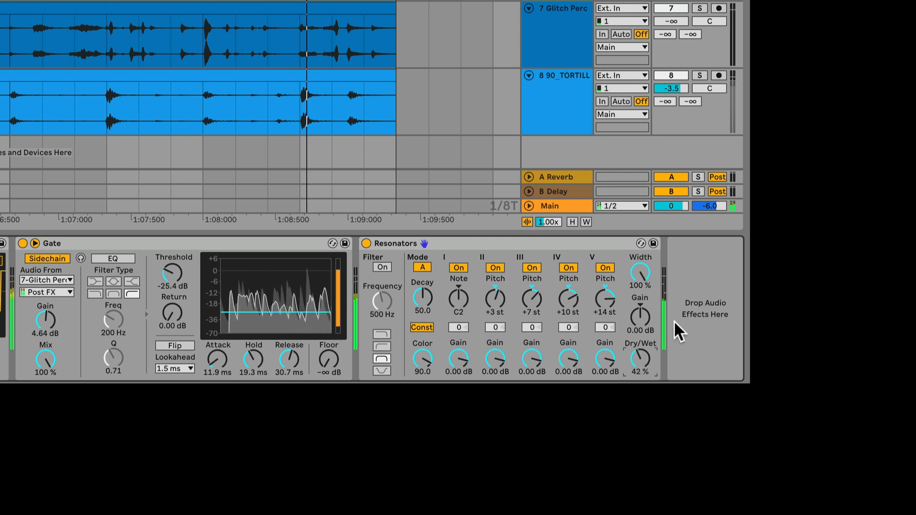
# - Add an EQ Eight after Resonators at the end of the device chain
pyautogui.click(695, 313)
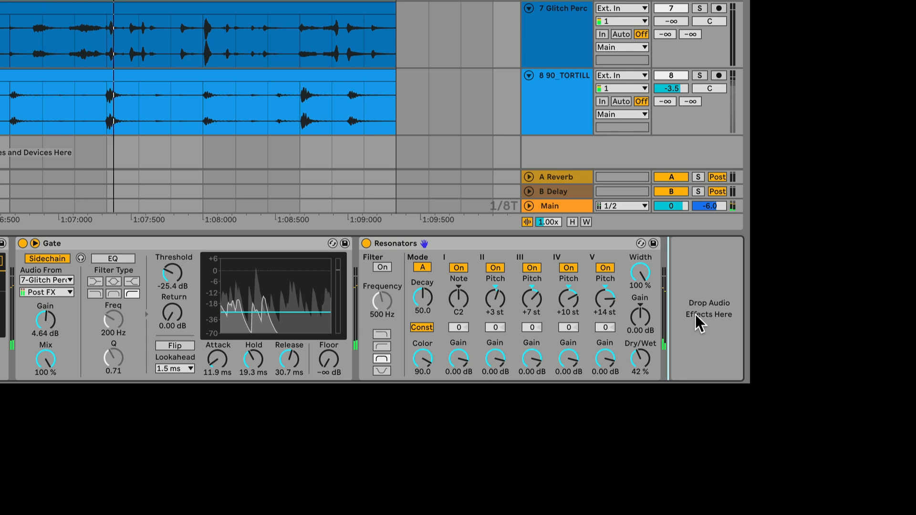
pyautogui.press('space')
pyautogui.press('space')
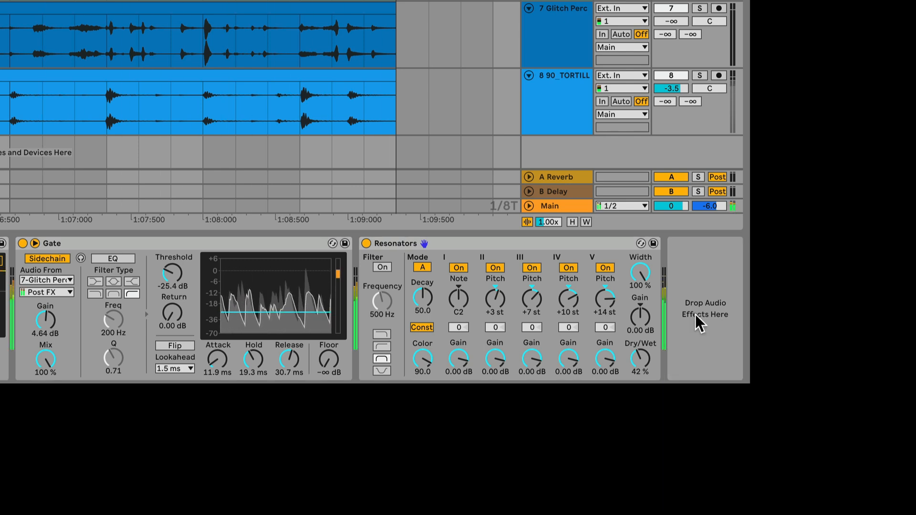
pyautogui.press('Return')
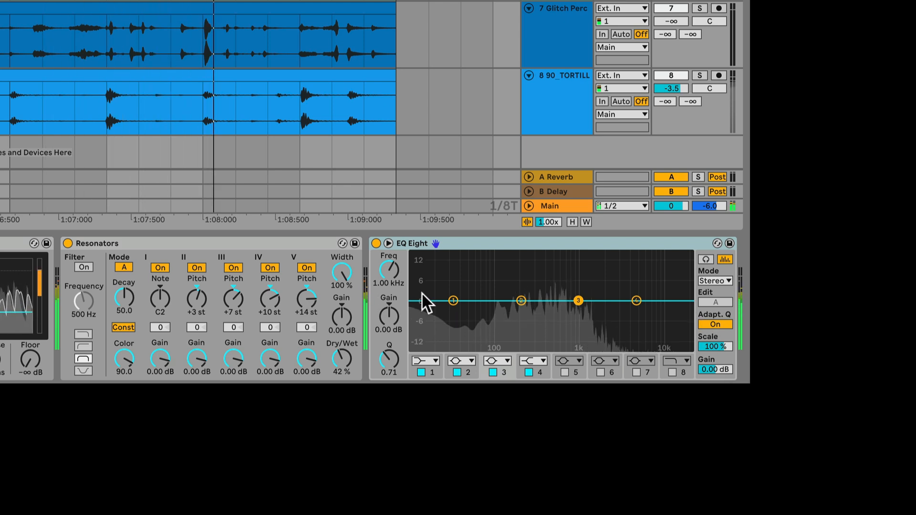
# - Make EQ Eight's band 1 a low cut at 132 Hz and raise the band 4 high shelf by 4.09 dB at 4.95 kHz
pyautogui.click(425, 361)
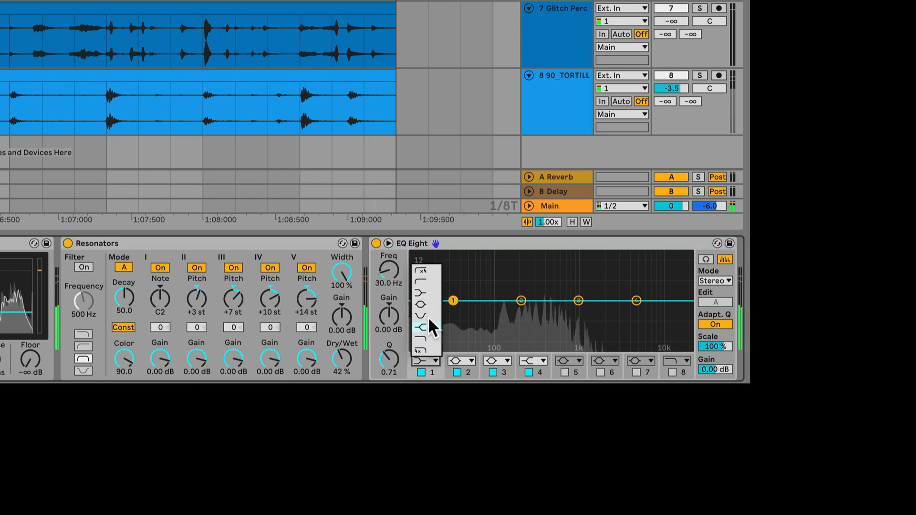
pyautogui.click(424, 280)
pyautogui.moveTo(454, 313); pyautogui.dragTo(506, 310)
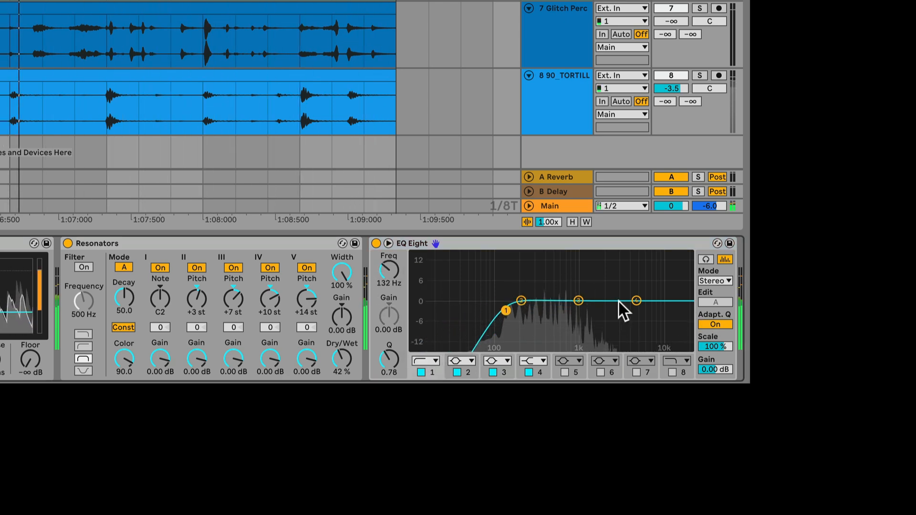
pyautogui.click(637, 301)
pyautogui.moveTo(637, 301); pyautogui.dragTo(636, 288)
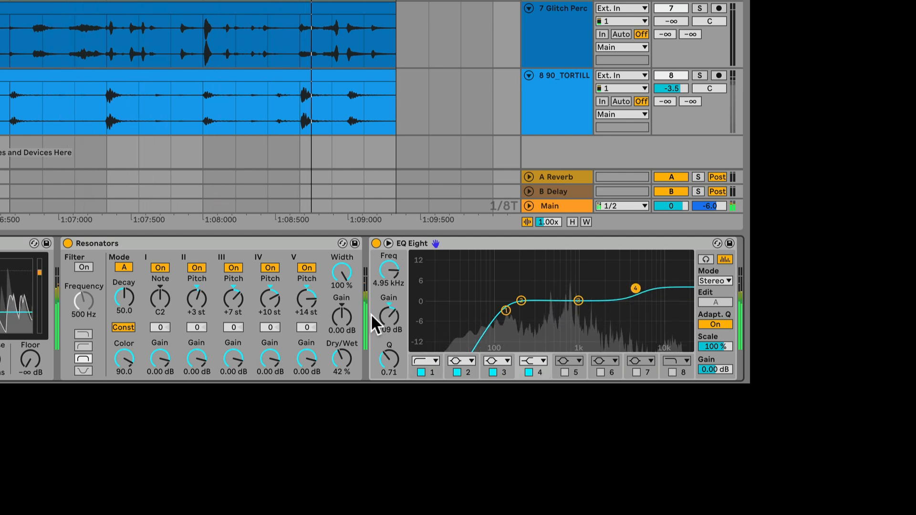
pyautogui.hscroll(-6, 156, 305)
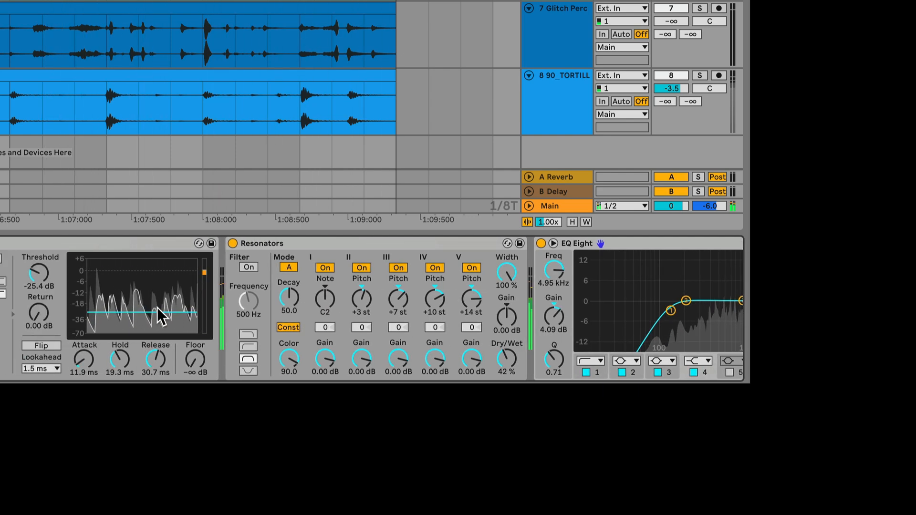
pyautogui.hscroll(-4, 91, 298)
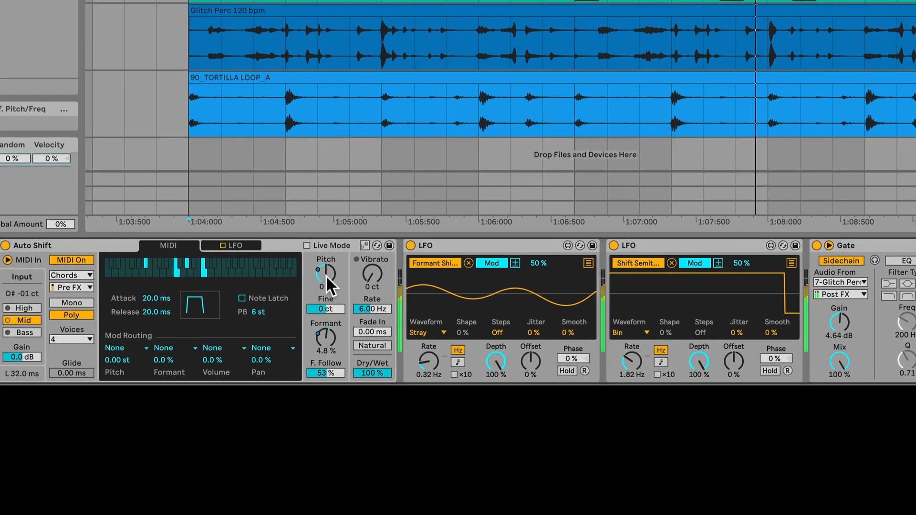
pyautogui.moveTo(771, 332); pyautogui.dragTo(771, 313)
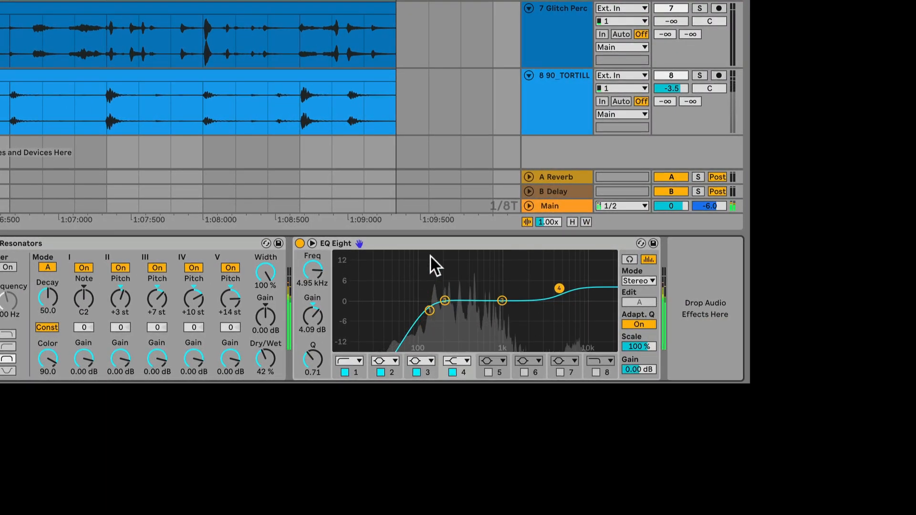
# - Raise EQ Eight's band 4 high shelf to 5.83 dB and move it down to 3.44 kHz
pyautogui.click(423, 241)
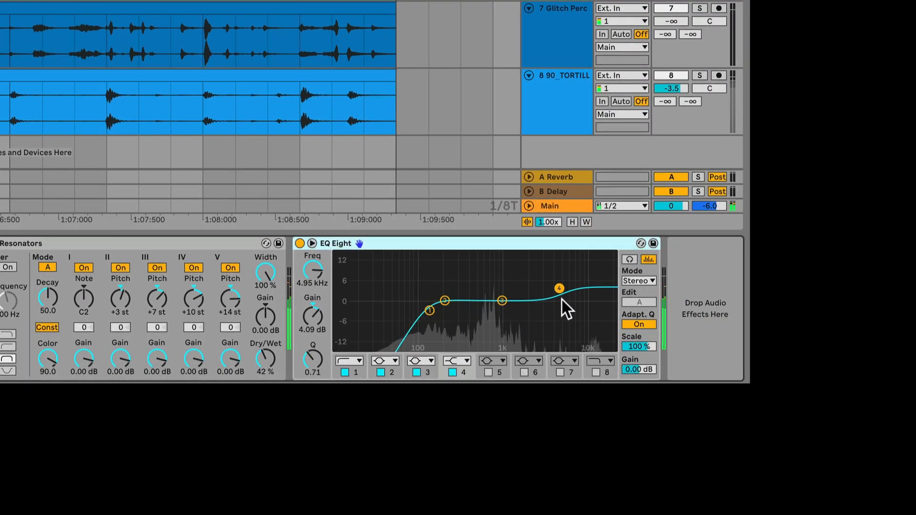
pyautogui.moveTo(559, 289); pyautogui.dragTo(547, 283)
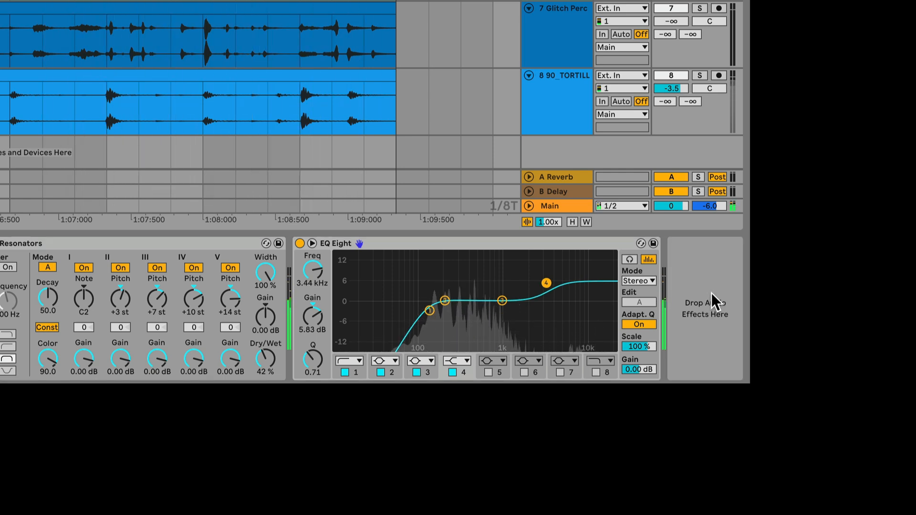
# - Add the OTT preset after EQ Eight and set its Time to 334 % and Amount to 44 %
pyautogui.press('Return')
pyautogui.moveTo(718, 359); pyautogui.dragTo(717, 391)
pyautogui.moveTo(718, 320); pyautogui.dragTo(718, 313)
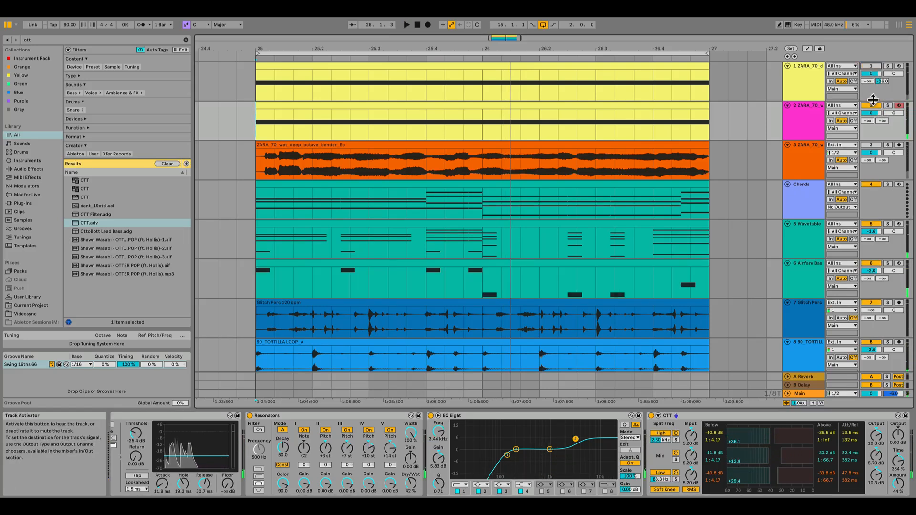
# - Play the loop to audition track 2 in the mix and check the OTT device at the end of its chain
pyautogui.press('space')
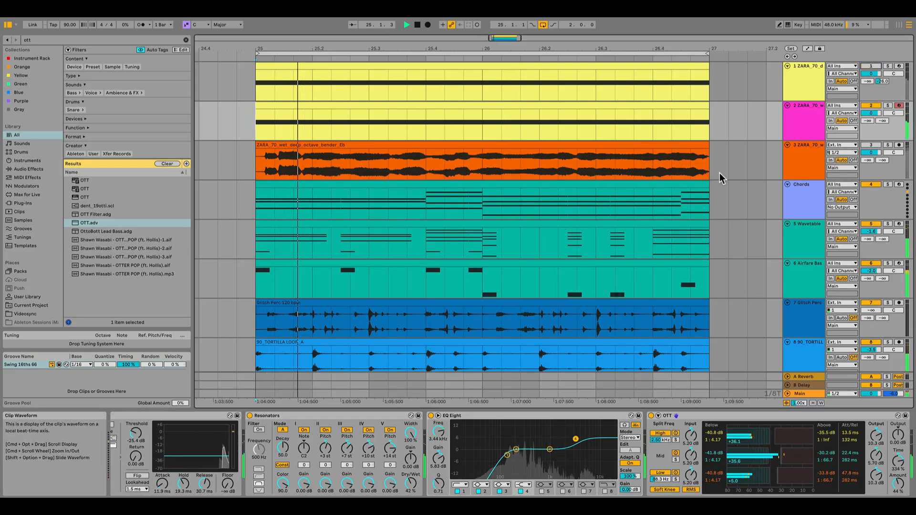
pyautogui.click(797, 125)
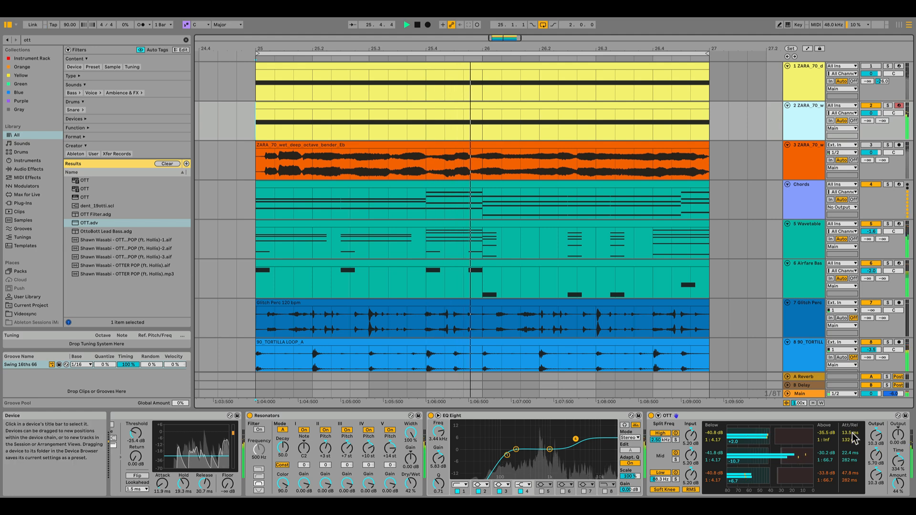
pyautogui.scroll(-2, 820, 423)
pyautogui.click(818, 416)
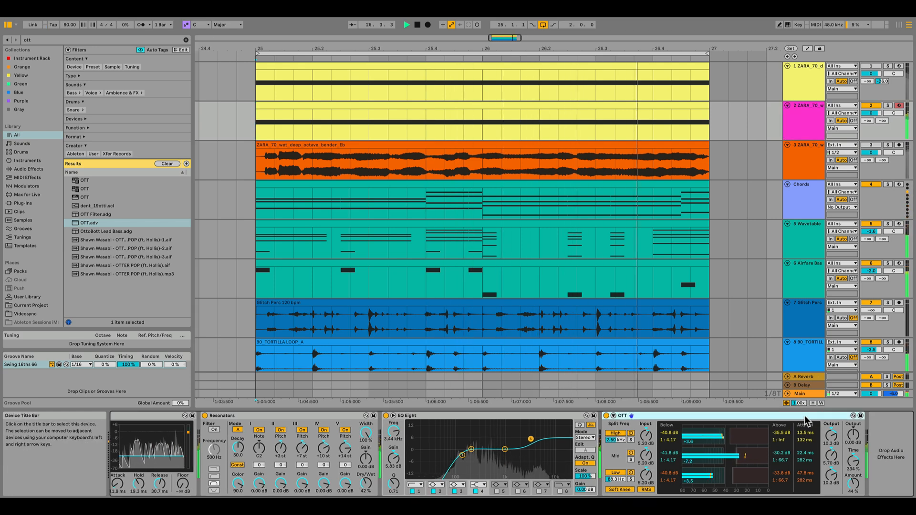
# - Switch the LFO mapping on the Arpeggiator's Synced Rate to Remote and set its minimum to 40 %
pyautogui.scroll(10, 530, 419)
pyautogui.scroll(10, 528, 424)
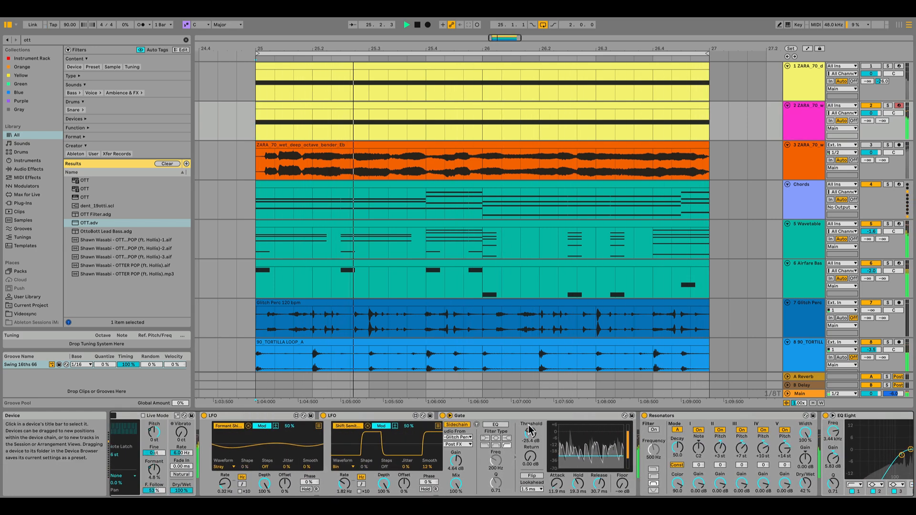
pyautogui.scroll(10, 498, 432)
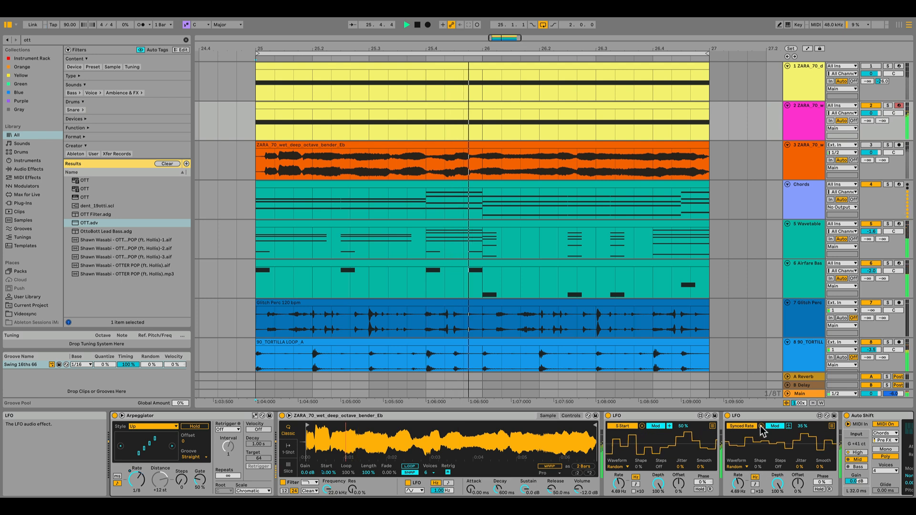
pyautogui.click(776, 426)
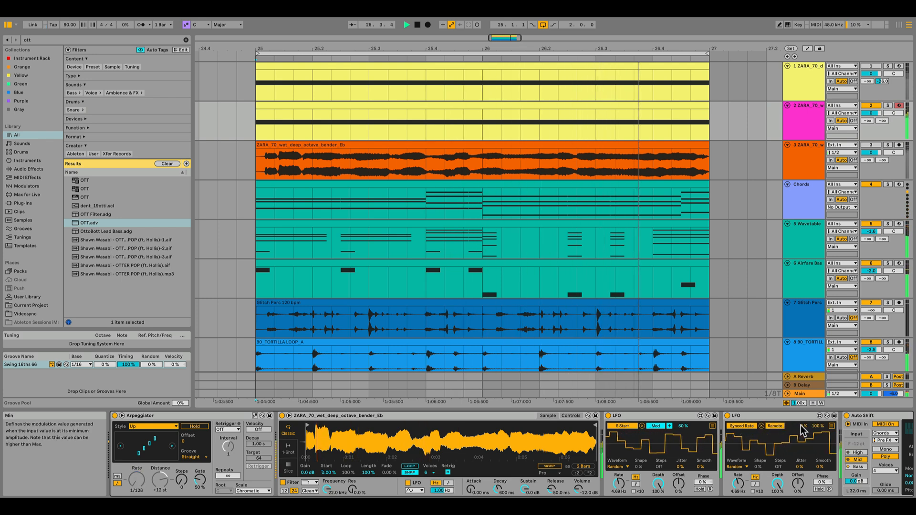
pyautogui.moveTo(804, 426); pyautogui.dragTo(804, 407)
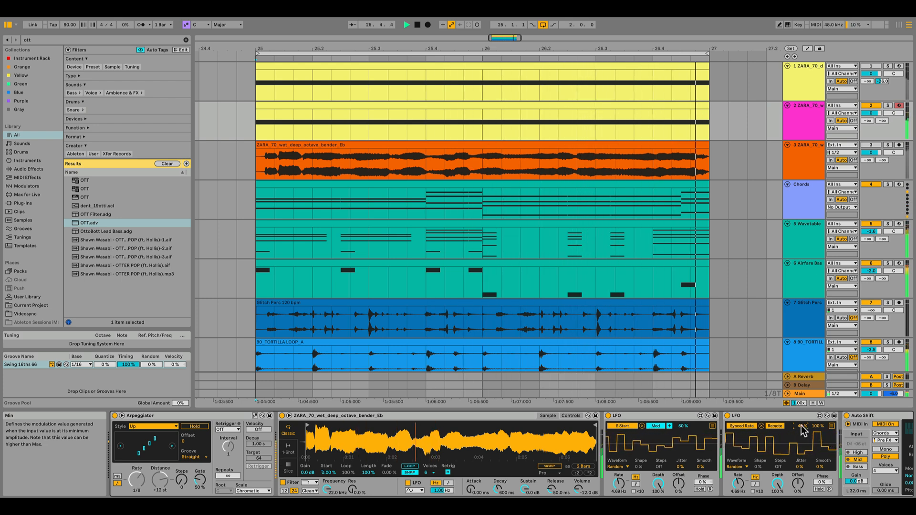
# - Sync the Synced Rate LFO to tempo at a 1/2 rate and set its mapping maximum to 67 %
pyautogui.moveTo(738, 483); pyautogui.dragTo(738, 488)
pyautogui.click(754, 484)
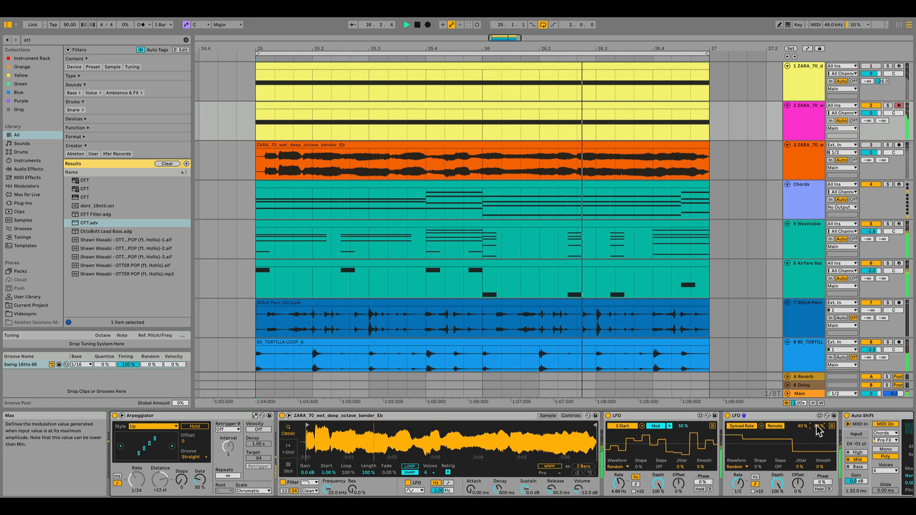
pyautogui.hscroll(3, 770, 449)
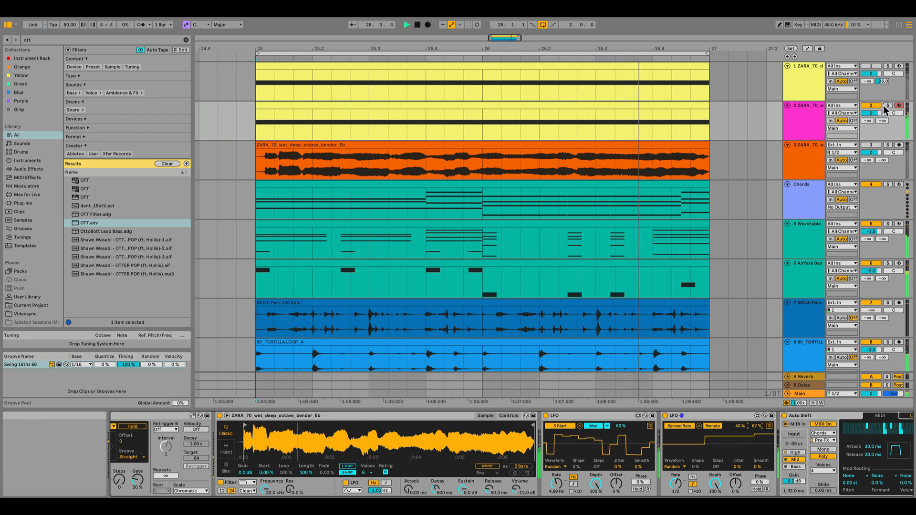
# - Audition the original ZARA_70_wet_deep_octave_bender_Eb track soloed and return to the full mix for comparison
pyautogui.press('space')
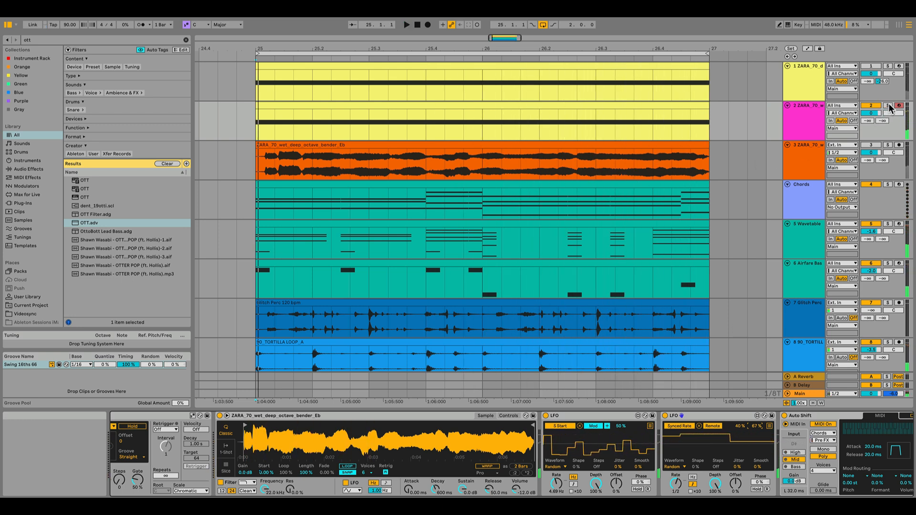
pyautogui.click(888, 145)
pyautogui.click(594, 145)
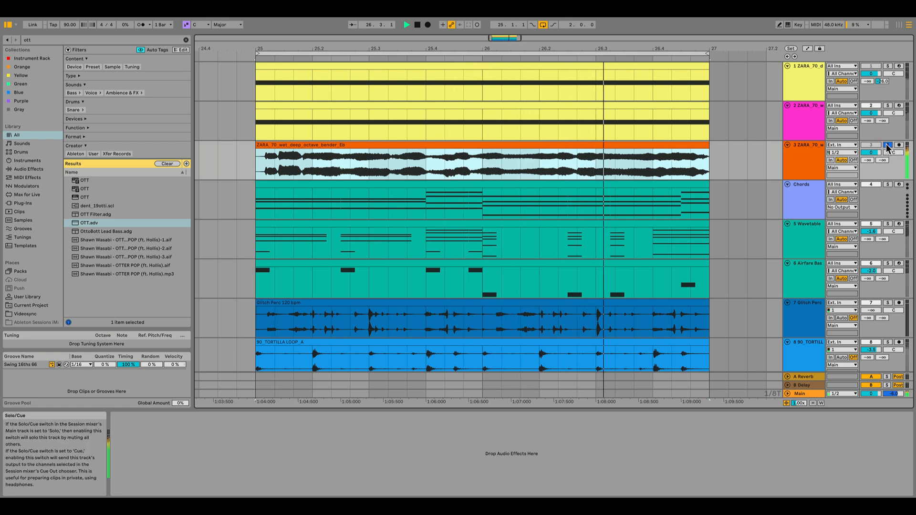
pyautogui.click(887, 145)
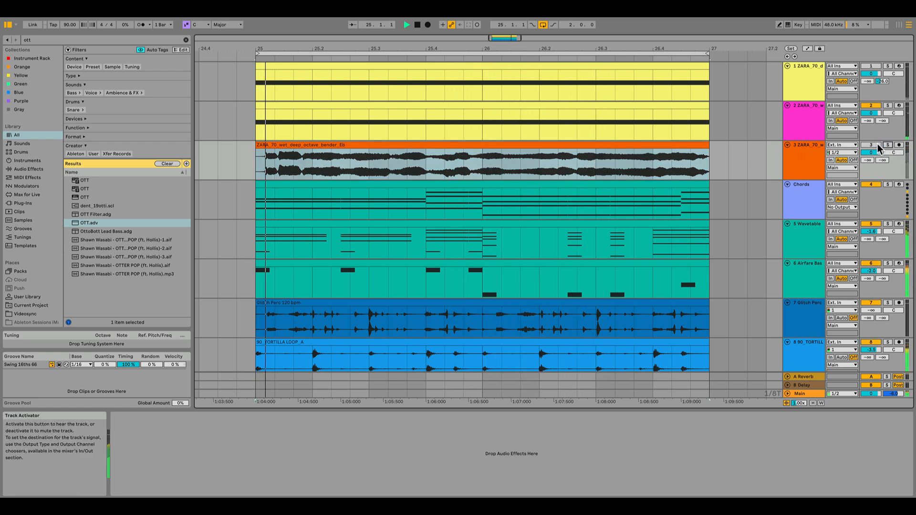